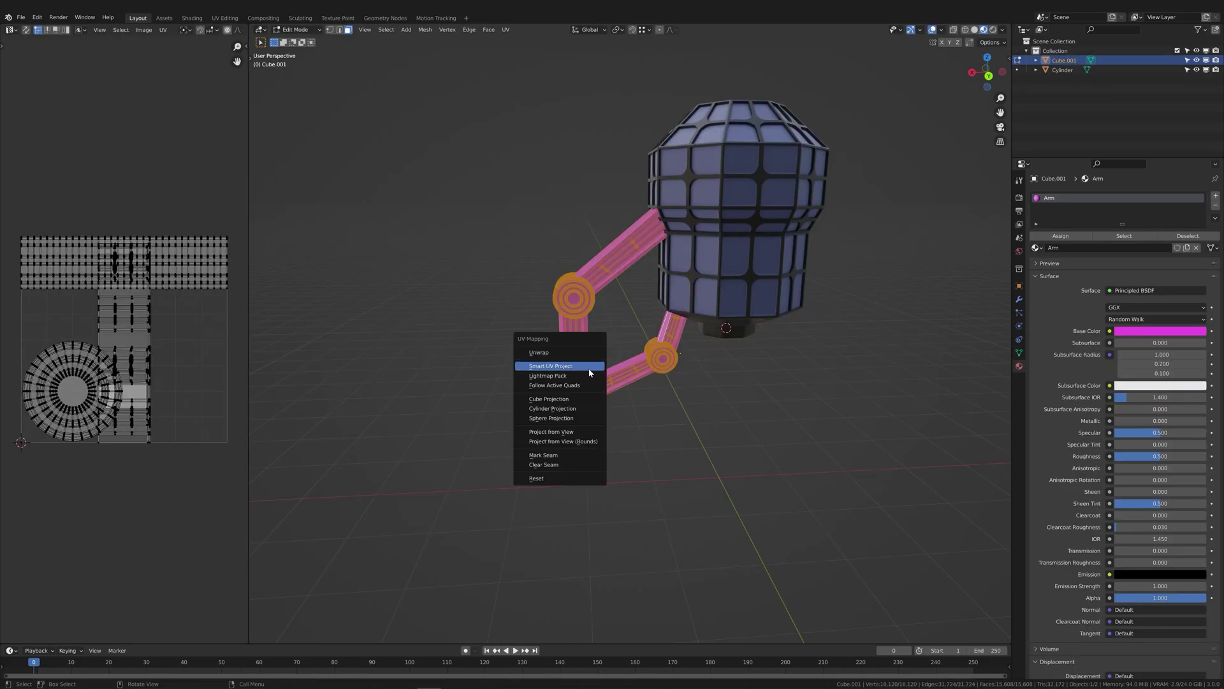
# Smart UV Project the arm and the cylinder's Frame-material faces
pyautogui.click(590, 366)
pyautogui.click(588, 441)
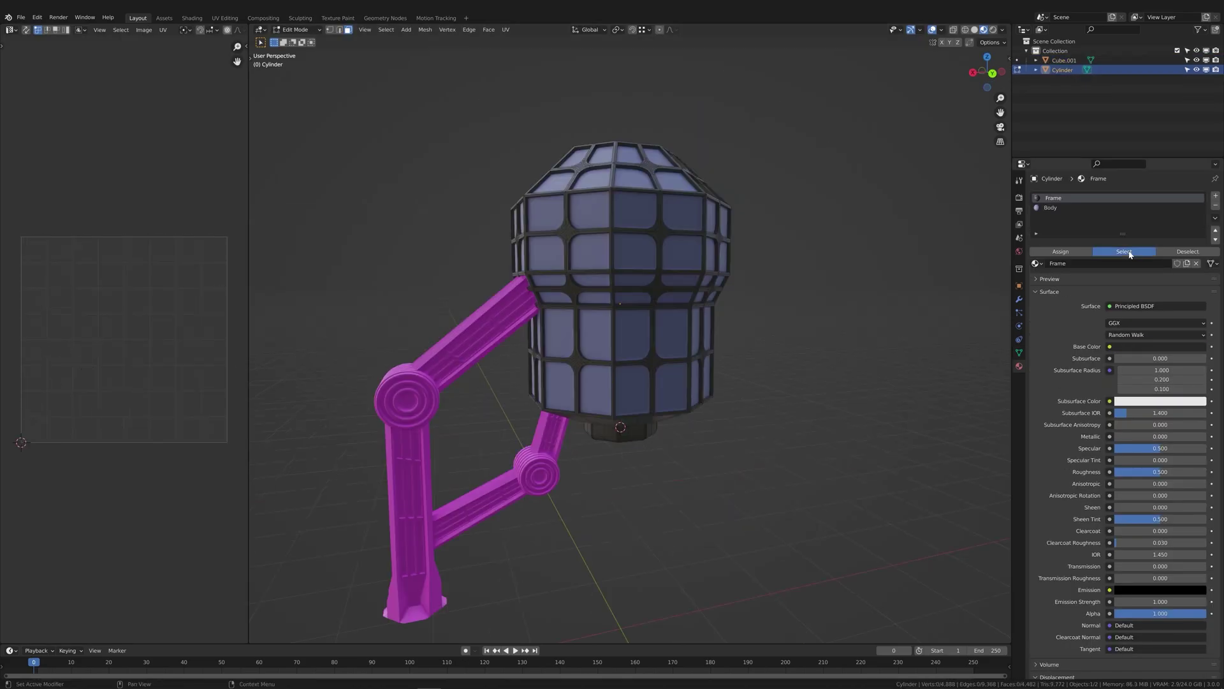
pyautogui.click(1129, 252)
pyautogui.press('u')
pyautogui.click(795, 361)
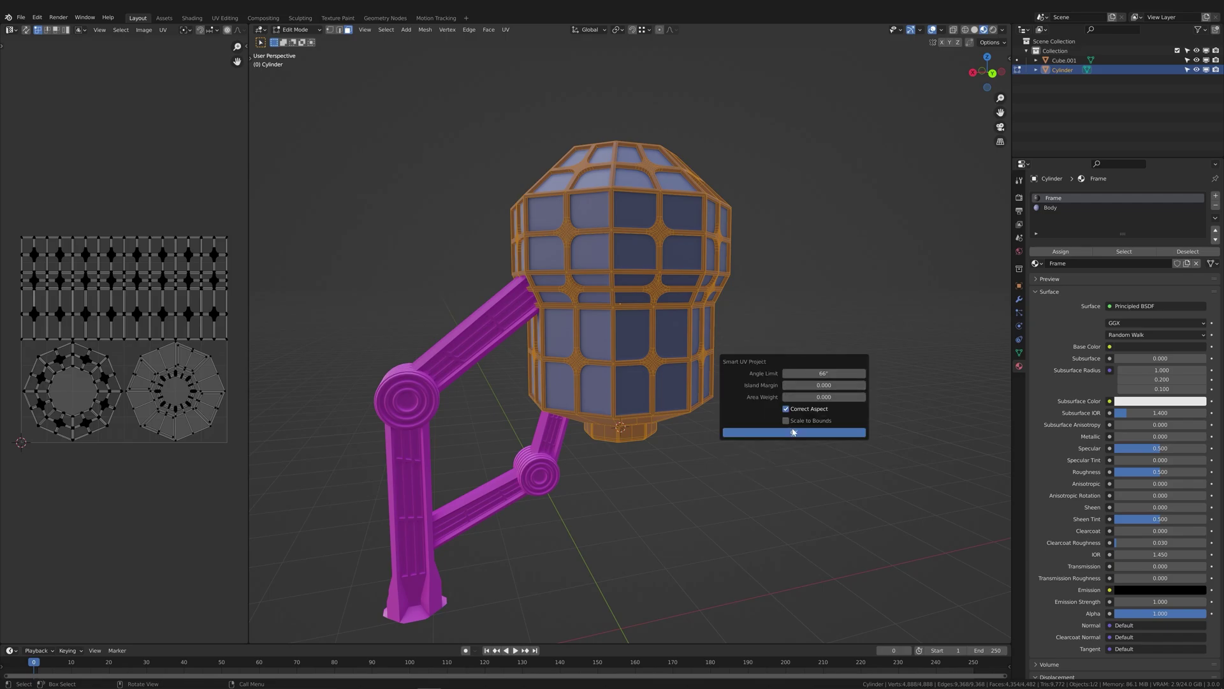
pyautogui.click(794, 433)
pyautogui.hotkey('alt', 'a')
# Smart UV Project the cylinder's Body-material faces
pyautogui.click(1049, 207)
pyautogui.click(1122, 253)
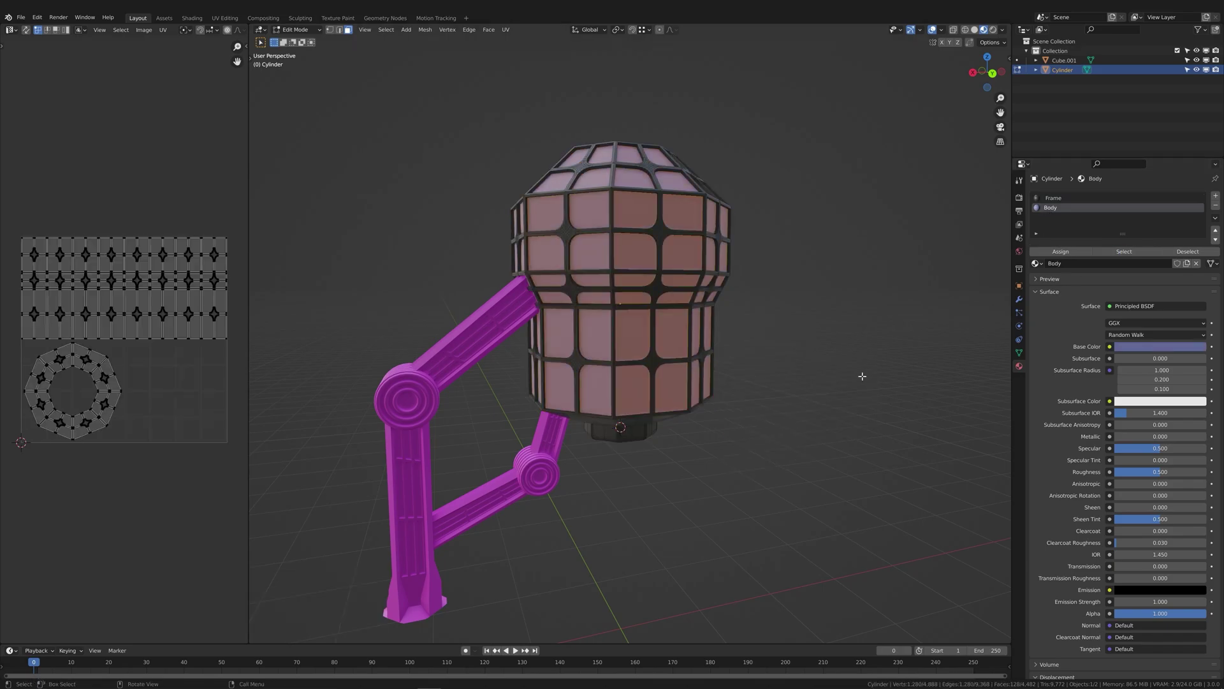
pyautogui.moveTo(842, 396); pyautogui.dragTo(852, 391, button='middle')
pyautogui.press('u')
pyautogui.click(854, 389)
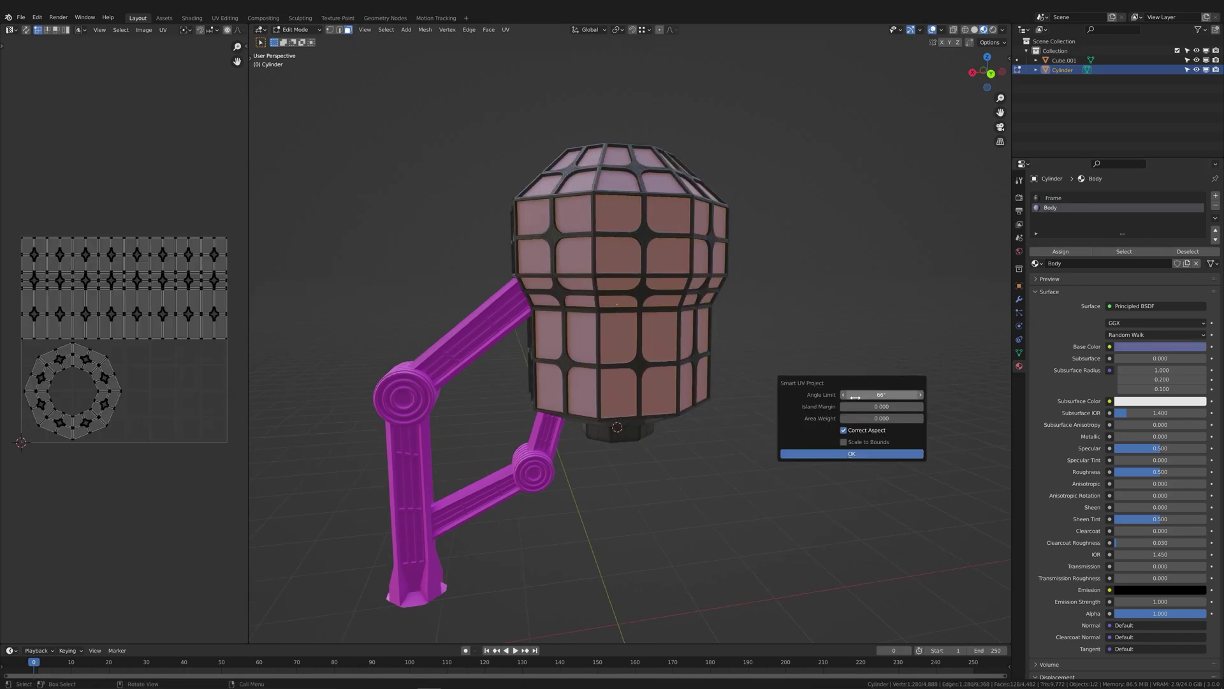
pyautogui.click(853, 454)
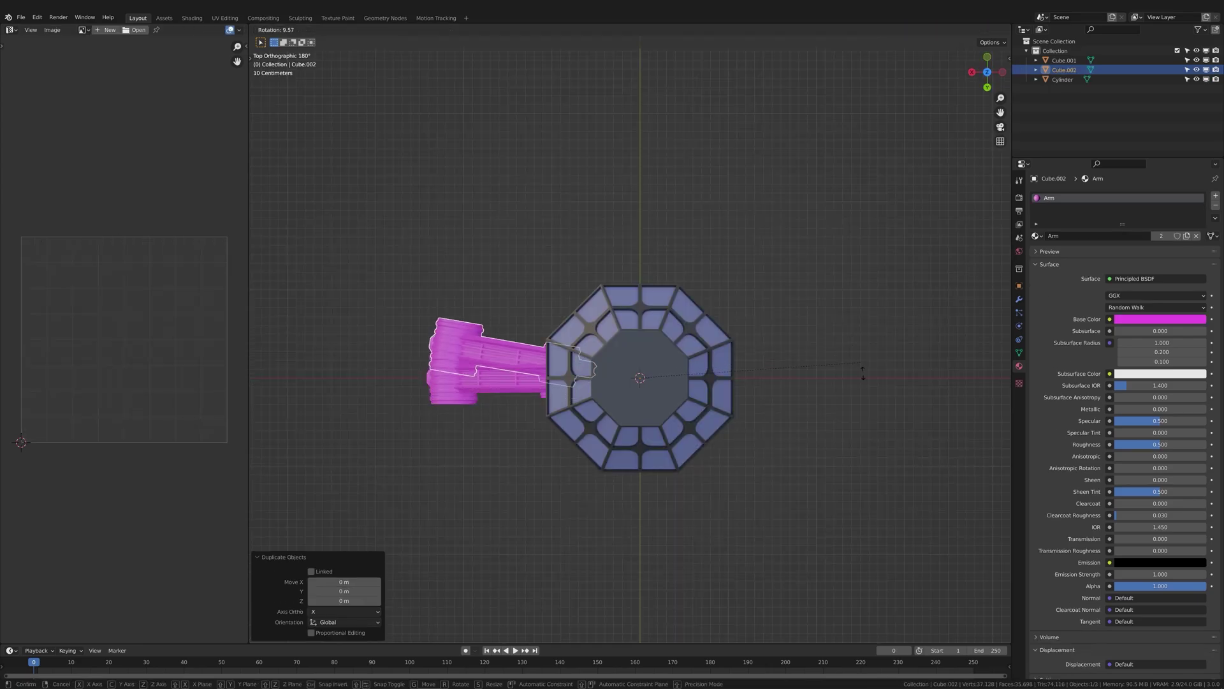
# Duplicate the arms and rotate the copies 180° around the body to make four legs
pyautogui.hotkey('shift', 'd')
pyautogui.press('r')
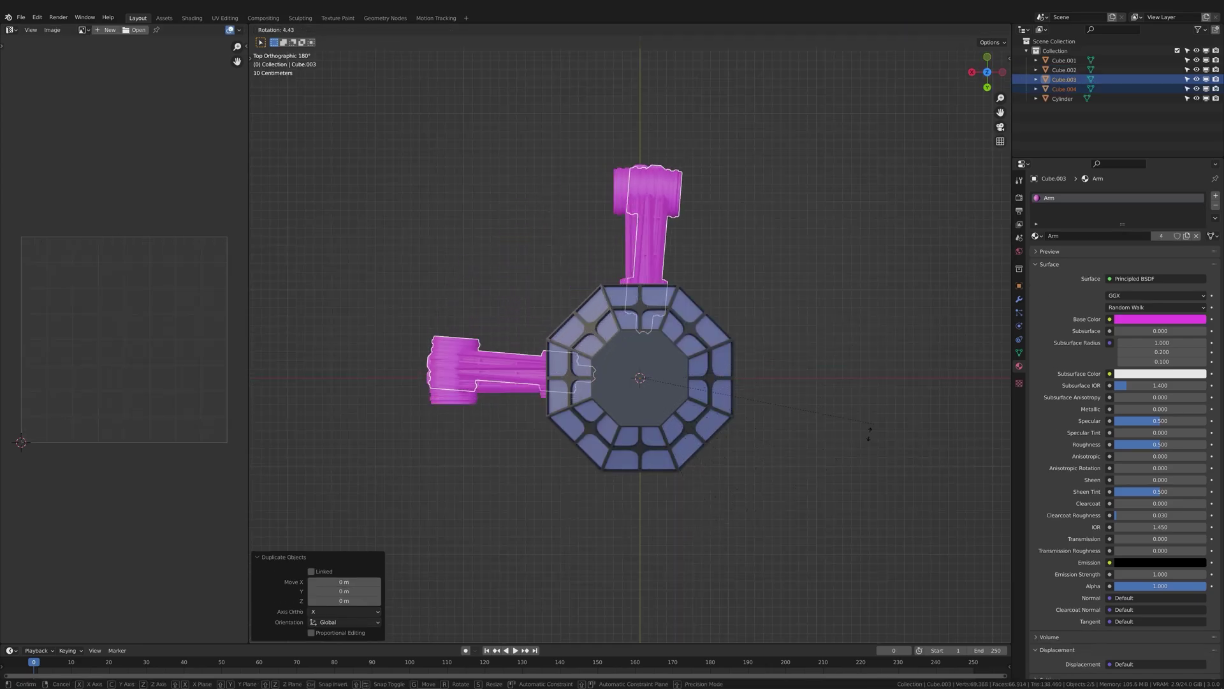
pyautogui.click(412, 323)
pyautogui.moveTo(411, 323); pyautogui.dragTo(723, 489, button='middle')
pyautogui.click(777, 539)
pyautogui.moveTo(779, 540); pyautogui.dragTo(790, 478, button='middle')
pyautogui.scroll(3, 788, 479)
pyautogui.scroll(-2, 767, 464)
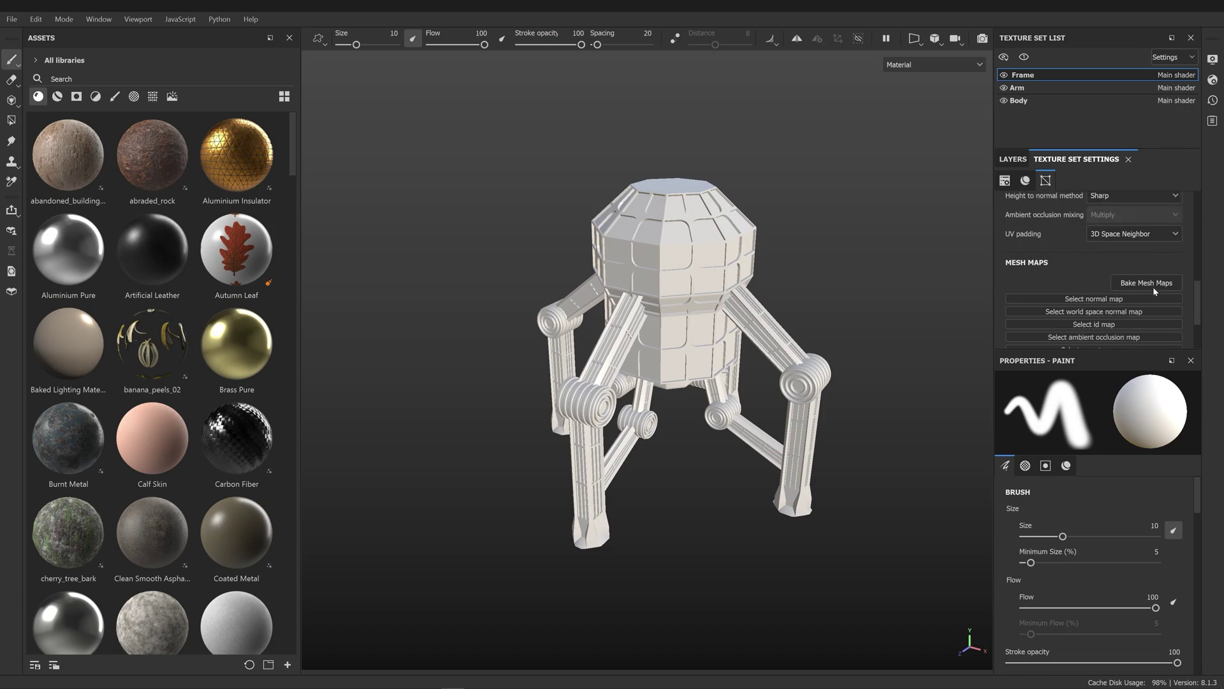
pyautogui.click(1153, 286)
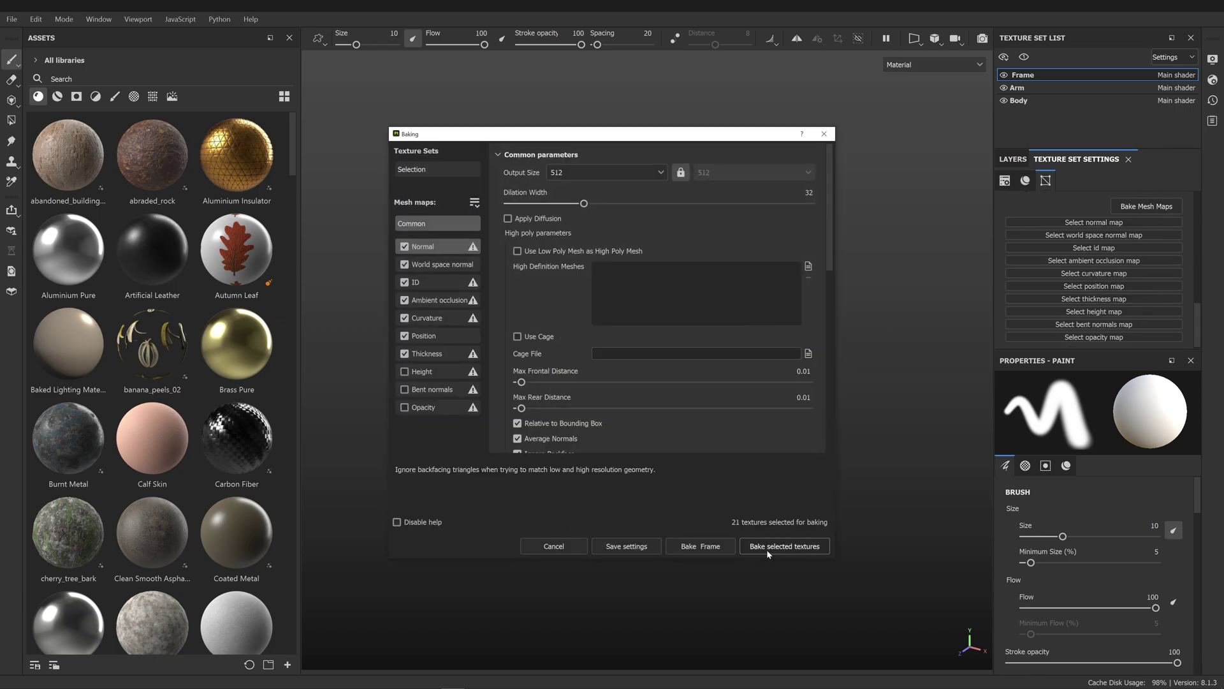
# Bake all 21 mesh maps, apply Steel Painted Worn, and shift the shiny paint hue toward yellow
pyautogui.click(766, 543)
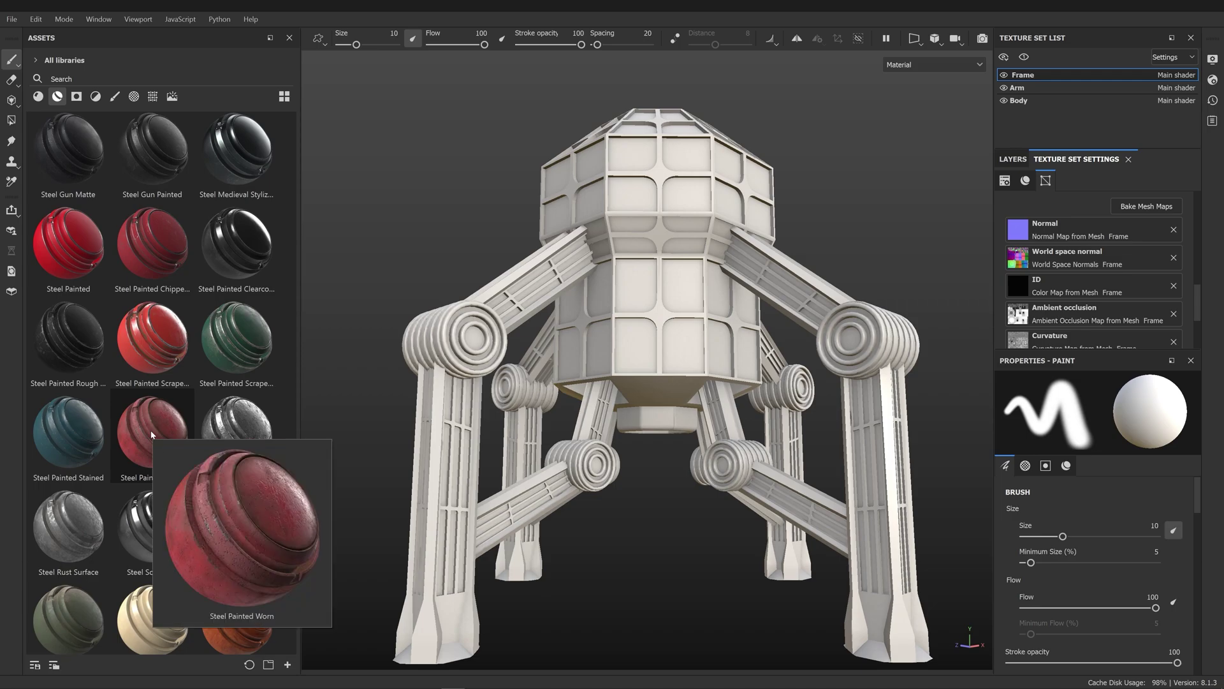
pyautogui.moveTo(152, 433); pyautogui.dragTo(826, 525)
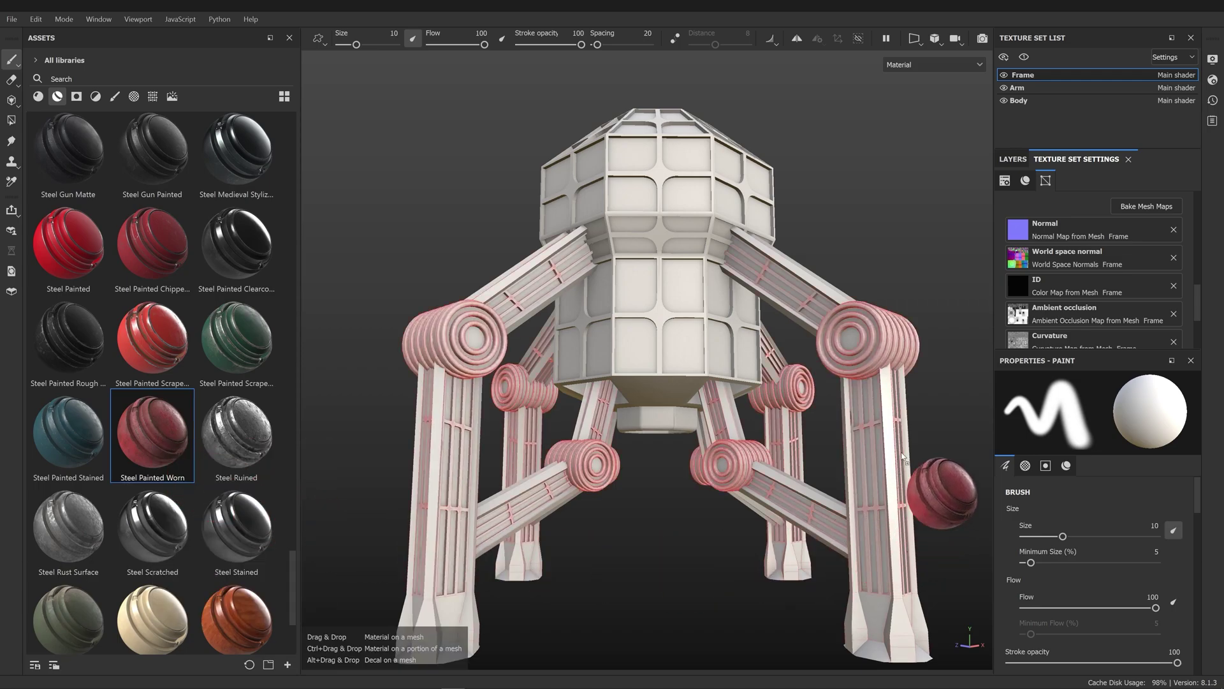
pyautogui.moveTo(891, 430); pyautogui.dragTo(893, 434)
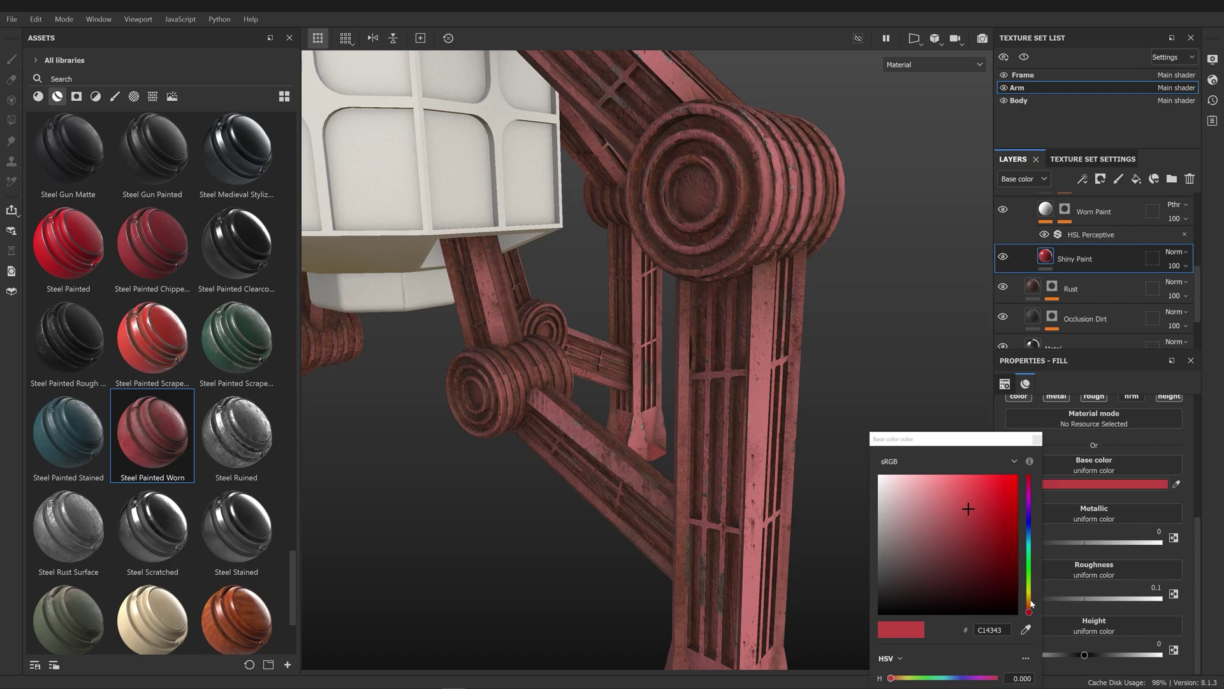
pyautogui.moveTo(1029, 601); pyautogui.dragTo(1029, 589)
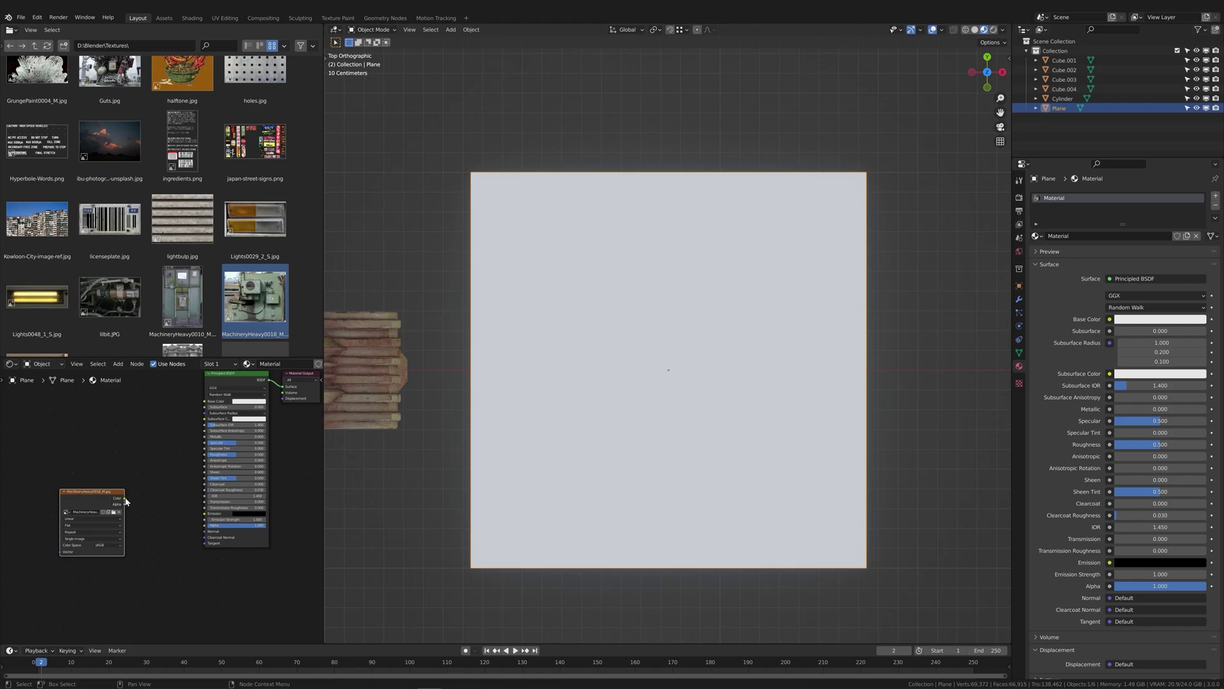
# Connect the machinery photo to the plane's Base Color and unwrap the plane to fit it
pyautogui.moveTo(205, 404); pyautogui.dragTo(205, 402)
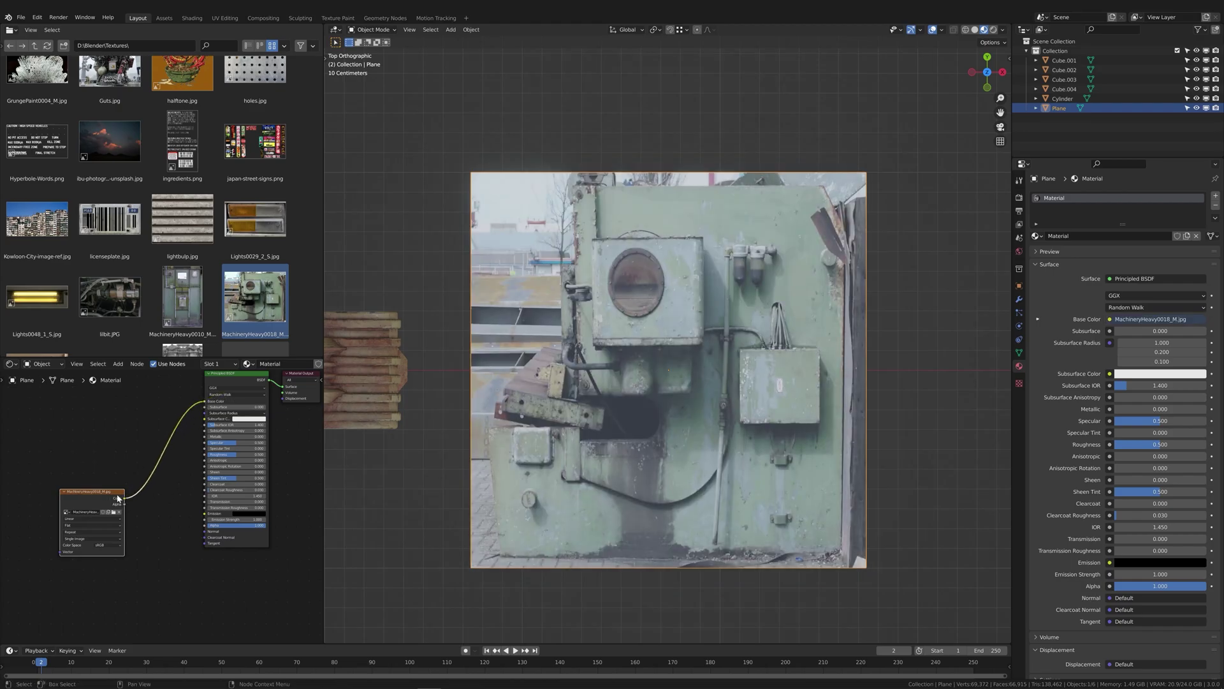
pyautogui.moveTo(101, 506); pyautogui.dragTo(99, 449)
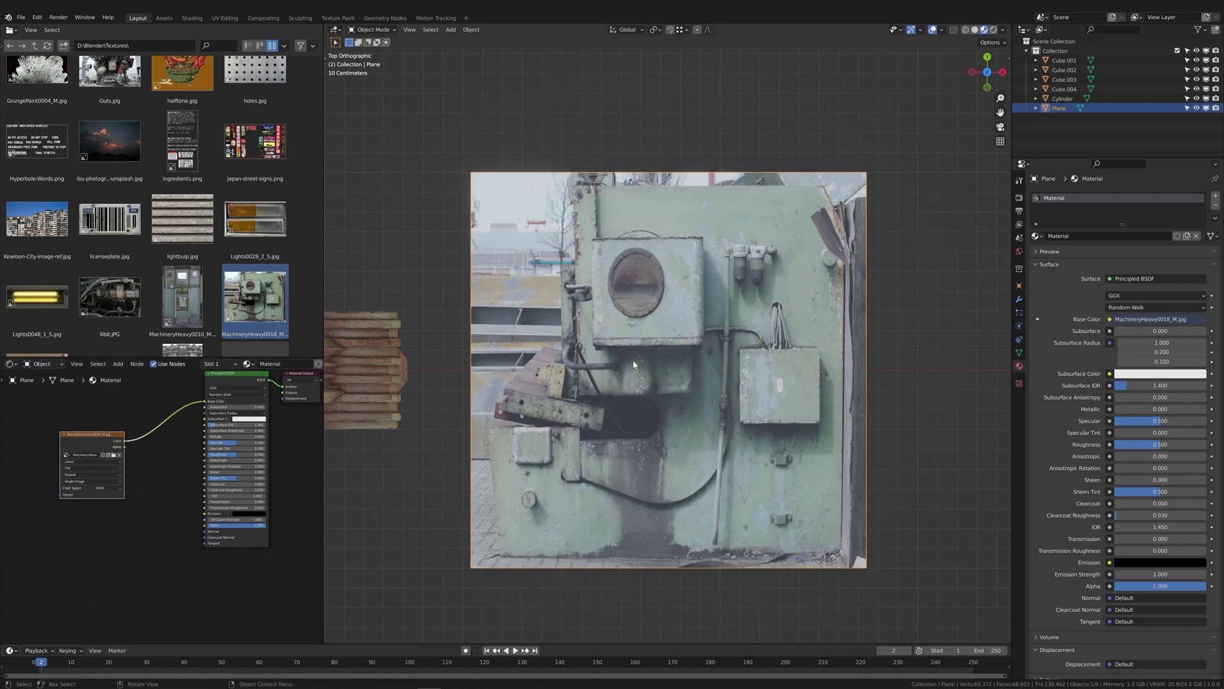
pyautogui.press('Tab')
pyautogui.press('u')
pyautogui.click(641, 427)
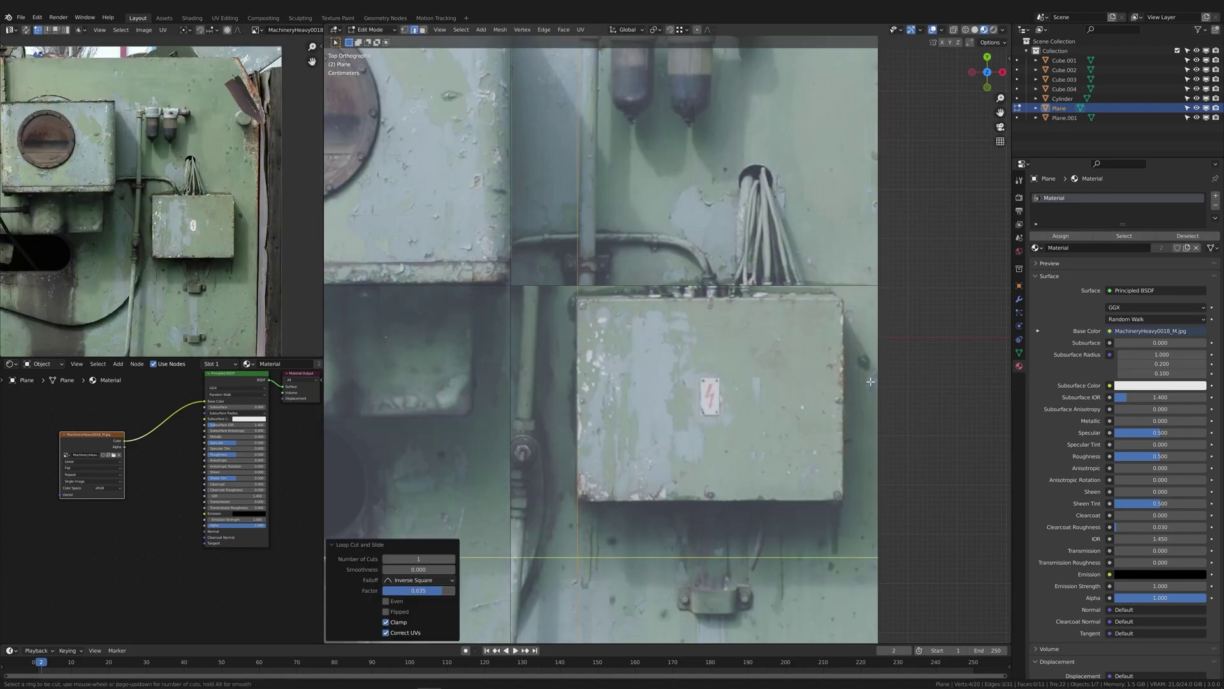
# Separate one face into its own object, project its UVs from view, and scale them
pyautogui.click(731, 415)
pyautogui.click(732, 418)
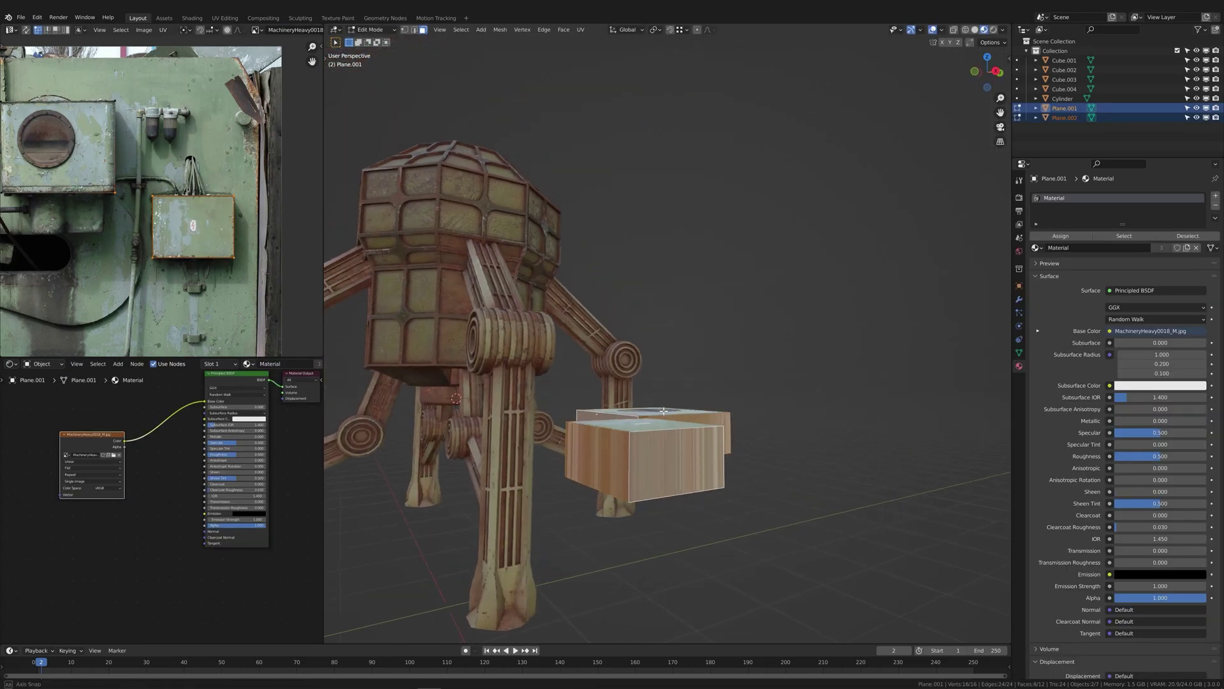
pyautogui.press('u')
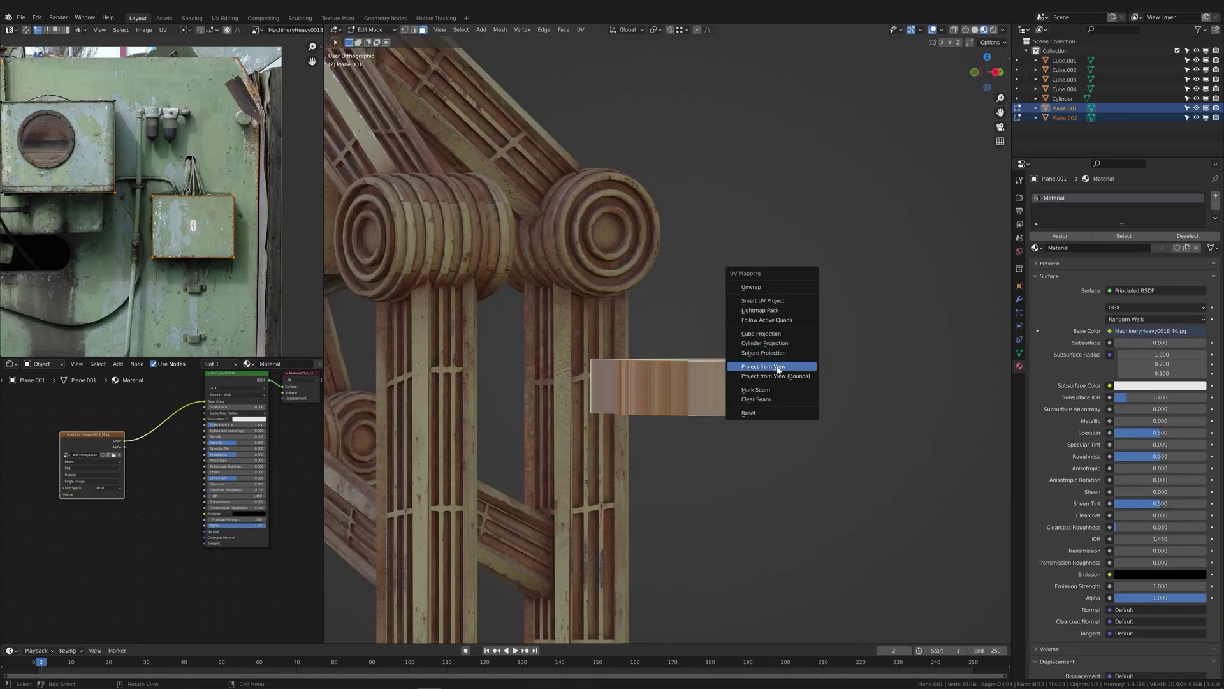
pyautogui.click(778, 367)
pyautogui.scroll(-3, 195, 241)
pyautogui.press('s')
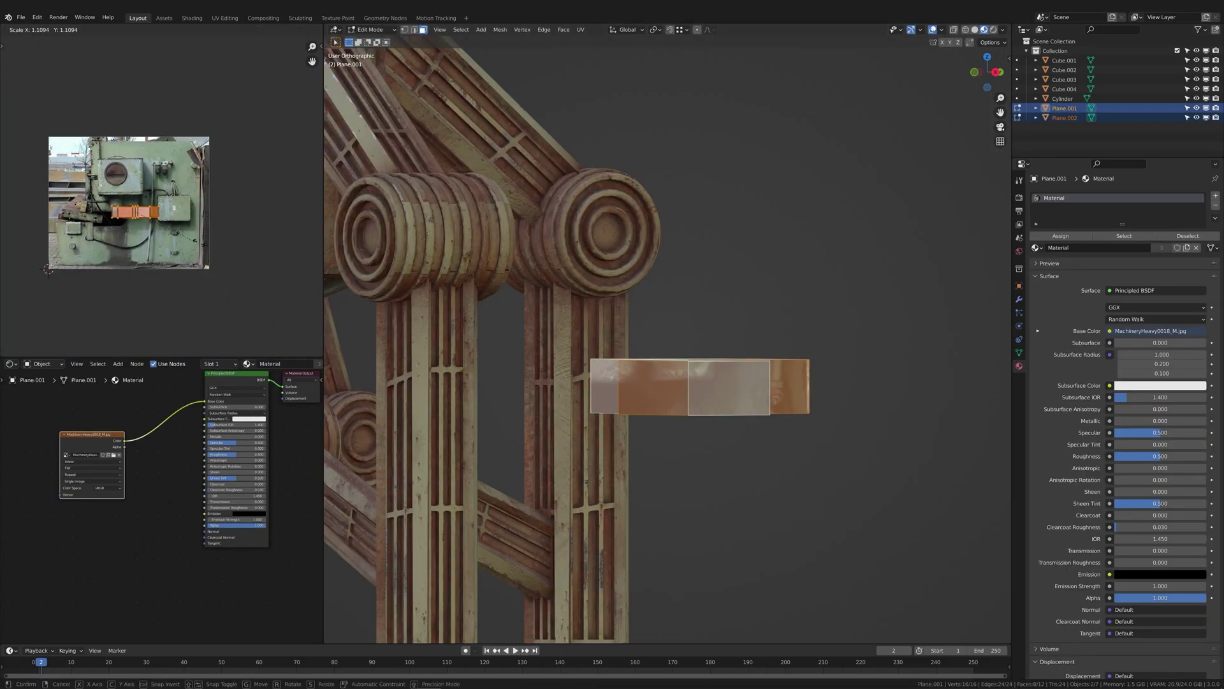
pyautogui.click(162, 288)
pyautogui.scroll(5, 162, 288)
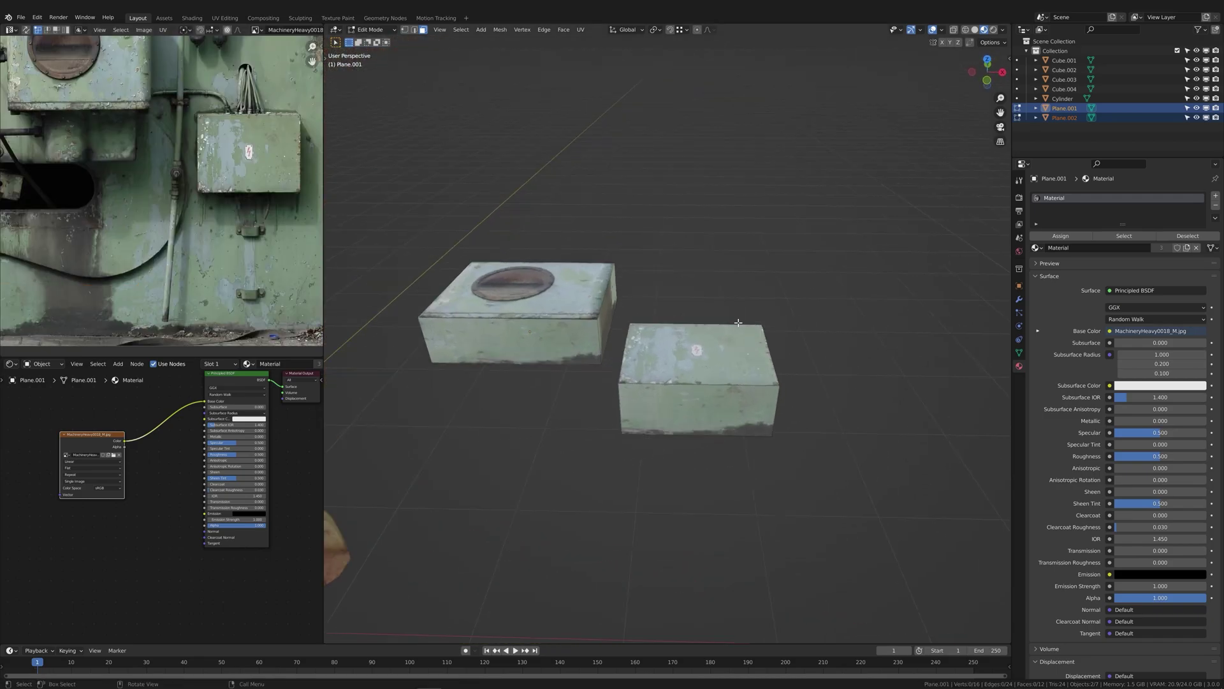
# View the porthole plane from the top in edit mode and start knife-cutting it
pyautogui.moveTo(702, 357); pyautogui.dragTo(714, 424, button='middle')
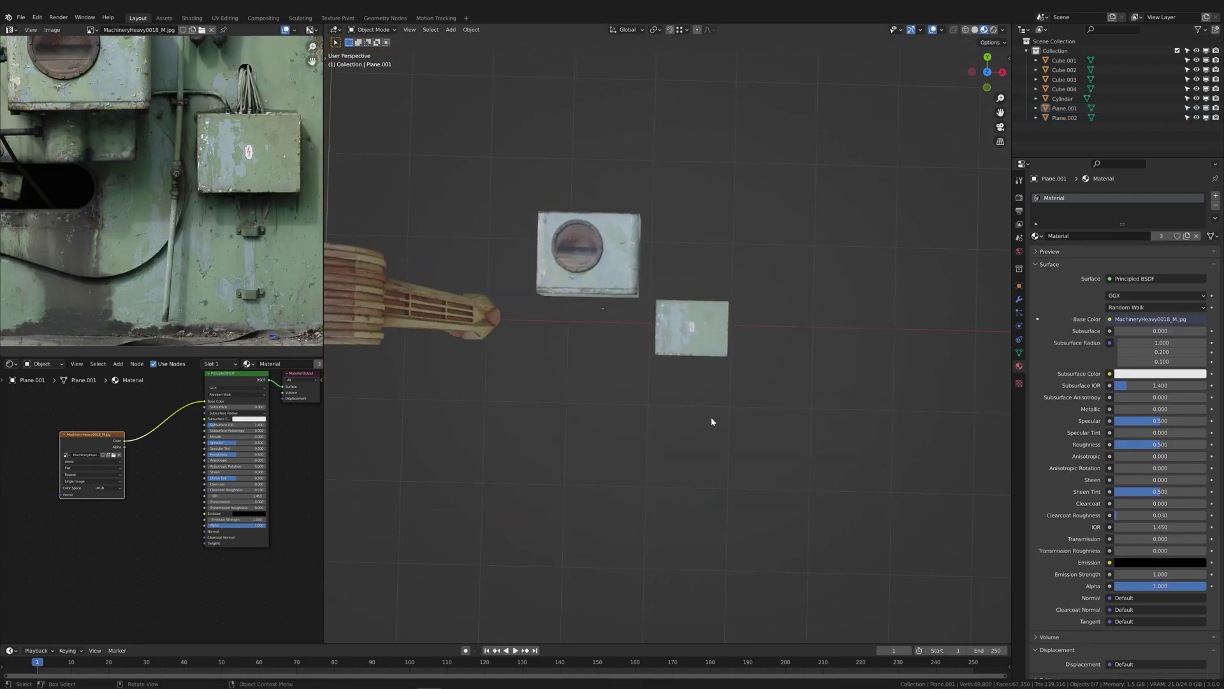
pyautogui.press('Tab')
pyautogui.press('KP_7')
pyautogui.press('KP_Decimal')
pyautogui.press('k')
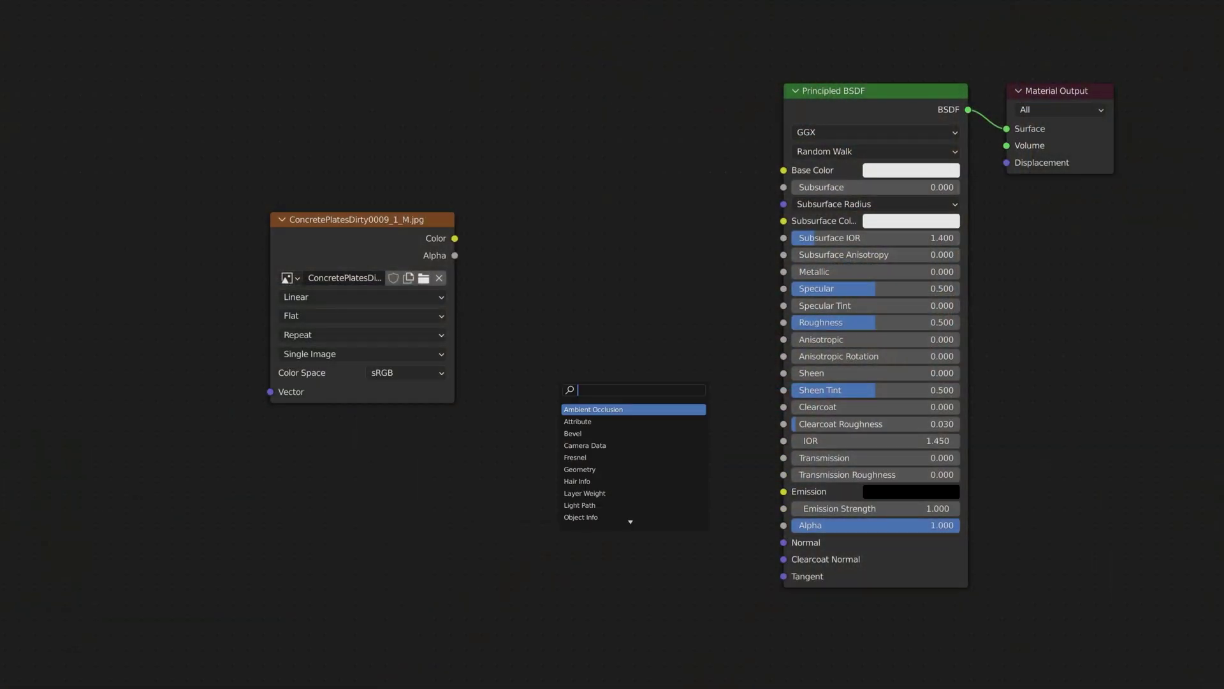
# Drive Roughness with a ColorRamp and brighten the ramp's dark stop
pyautogui.press('Return')
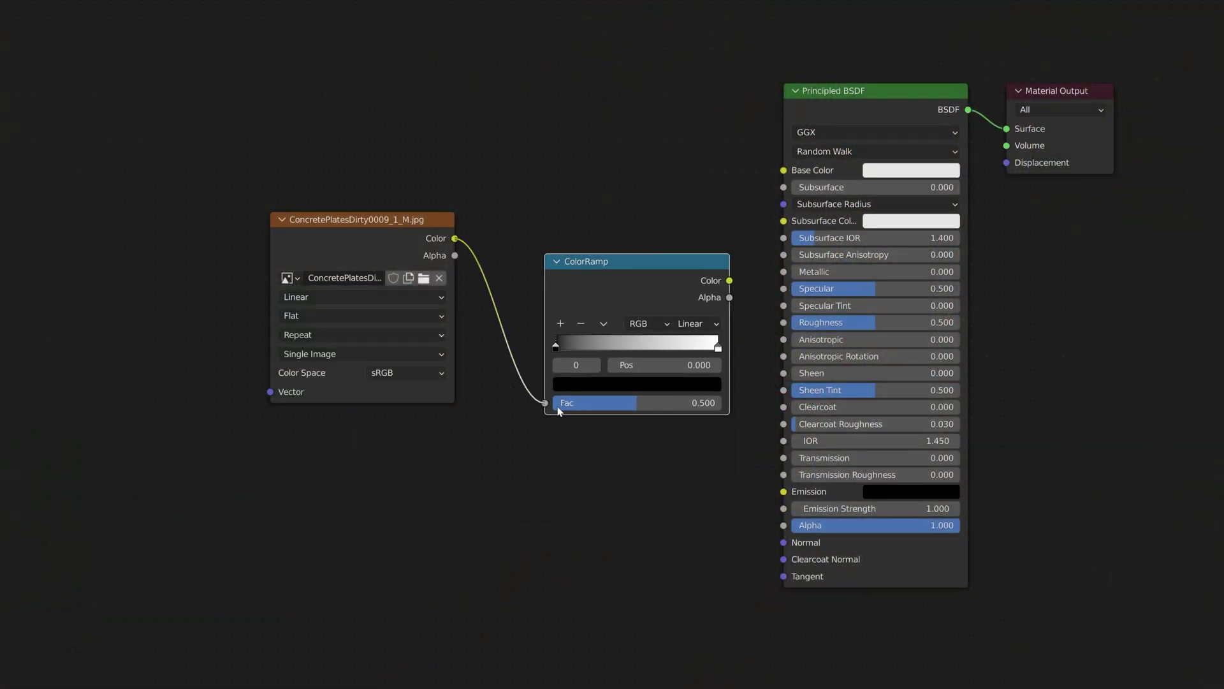
pyautogui.moveTo(773, 317); pyautogui.dragTo(783, 322)
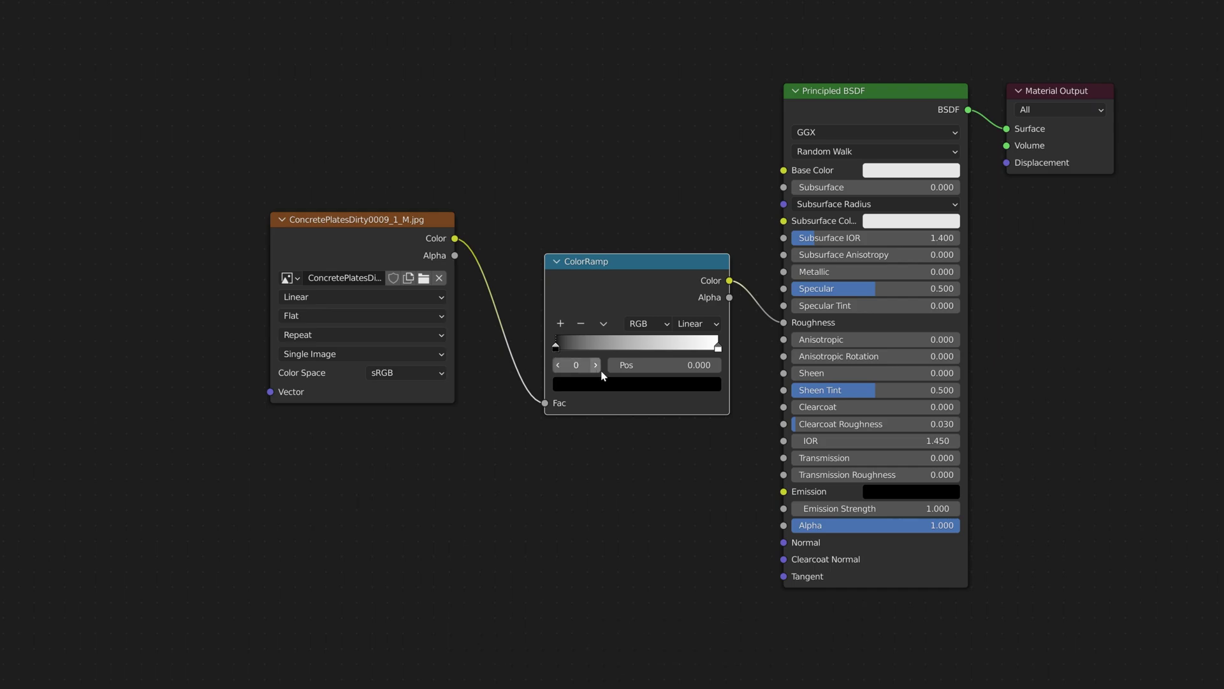
pyautogui.click(645, 384)
pyautogui.moveTo(692, 266); pyautogui.dragTo(688, 211)
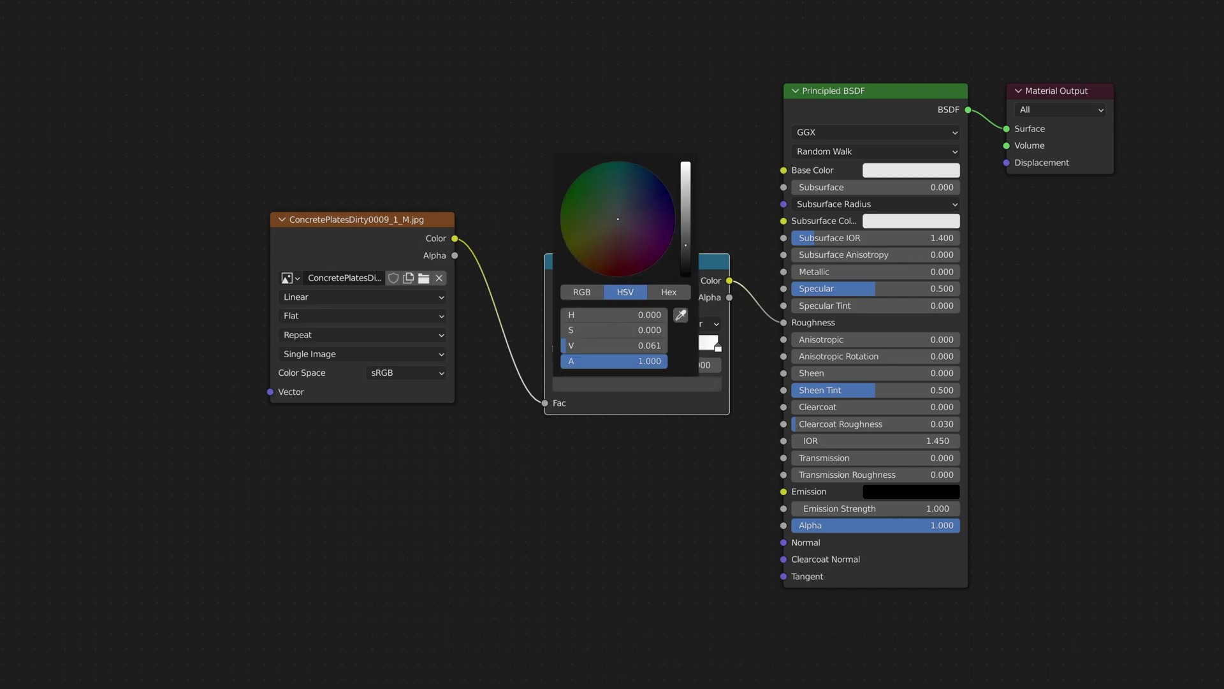
# Add a Bump node feeding the material Normal, then add a Hue Saturation Value node
pyautogui.hotkey('shift', 'a')
pyautogui.click(600, 500)
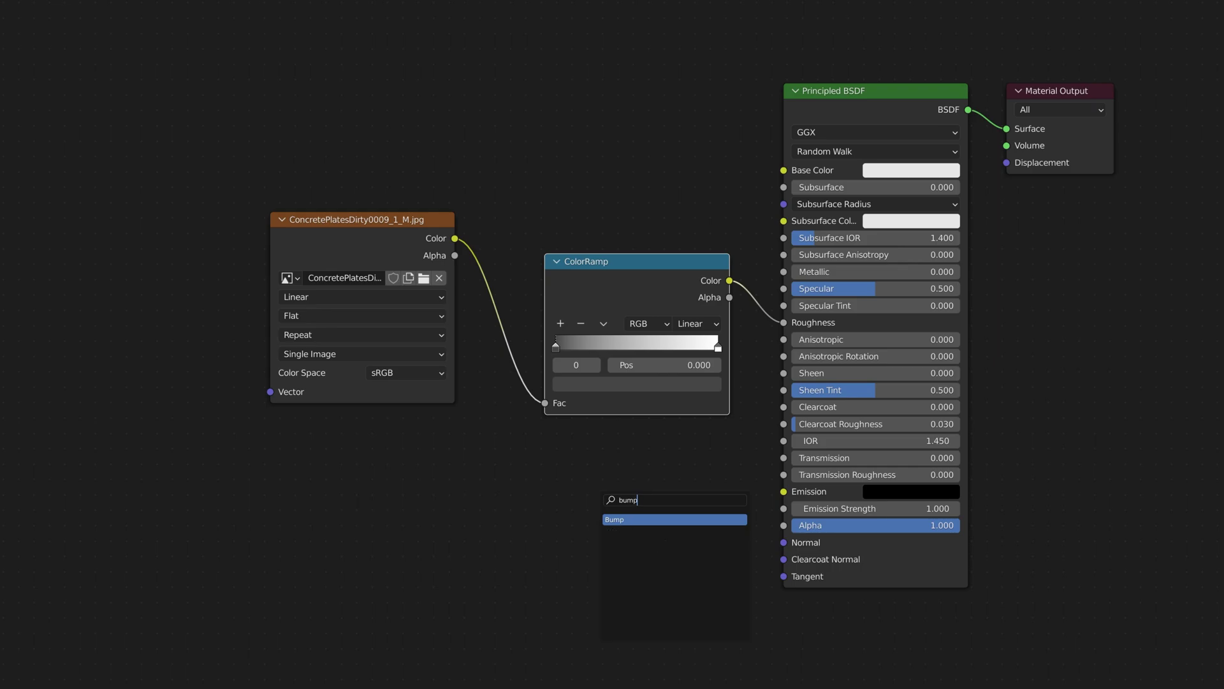
pyautogui.press('Return')
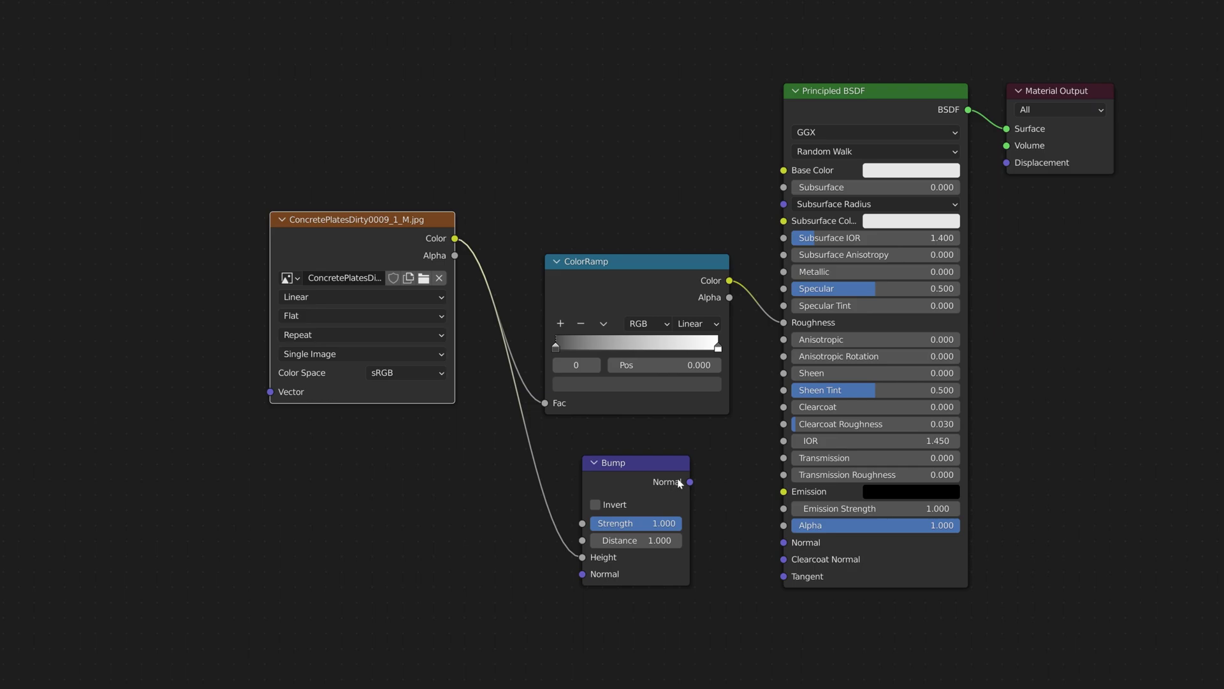
pyautogui.moveTo(689, 482); pyautogui.dragTo(731, 525)
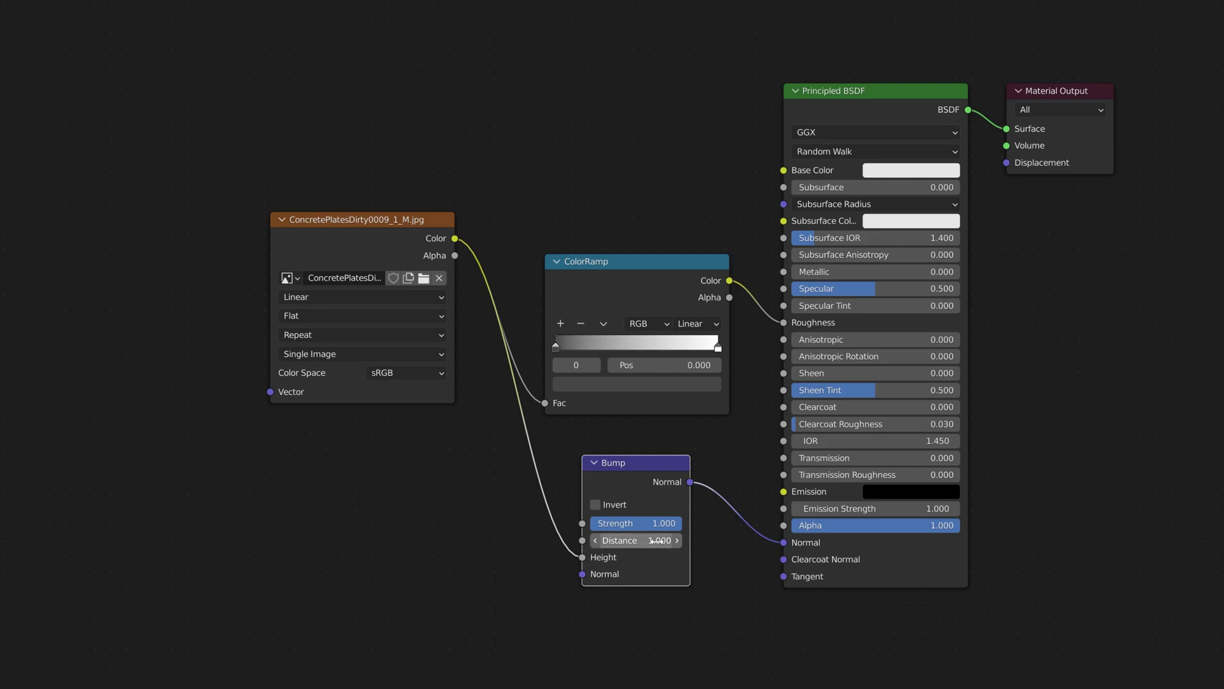
pyautogui.hotkey('shift', 'a')
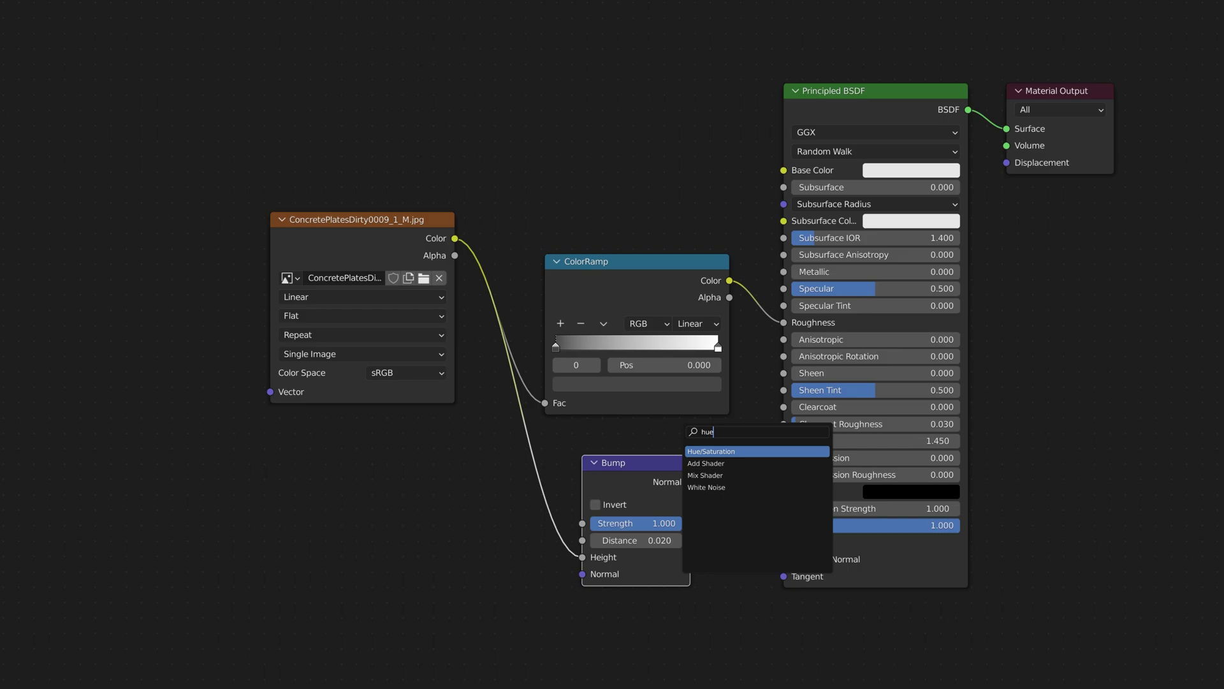
pyautogui.press('Return')
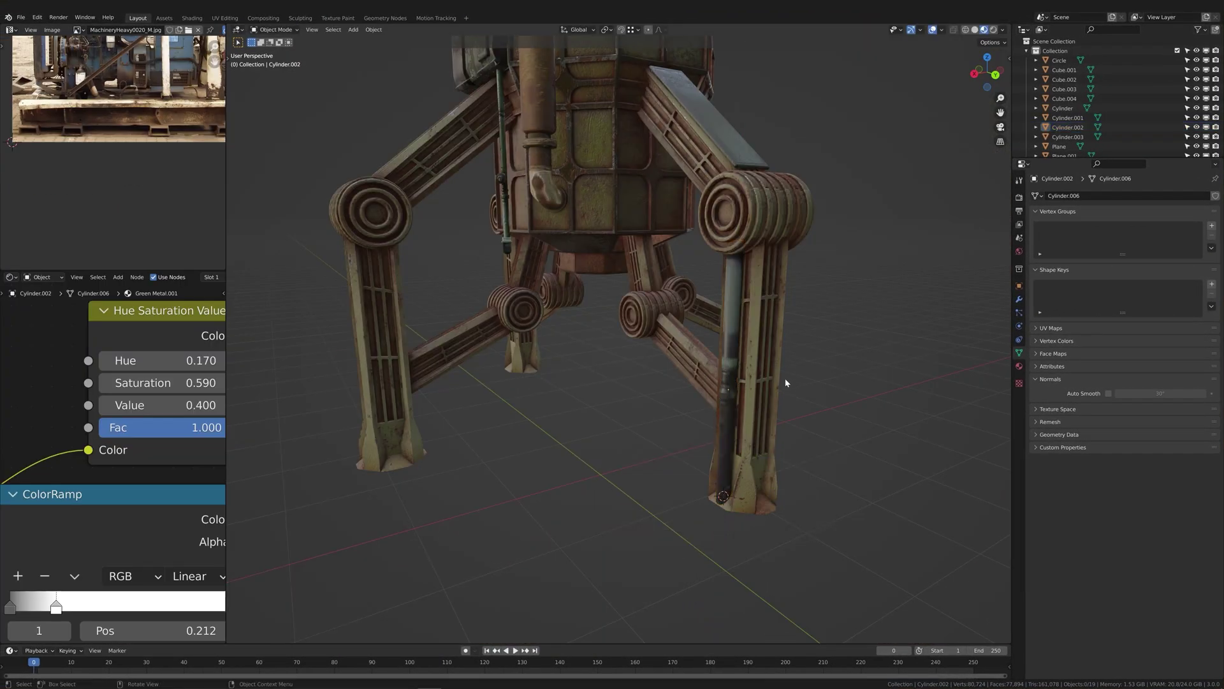
# Orbit to the robot's leg and bring up the Shift+S menu to snap the 3D cursor
pyautogui.moveTo(787, 380); pyautogui.dragTo(638, 408, button='middle')
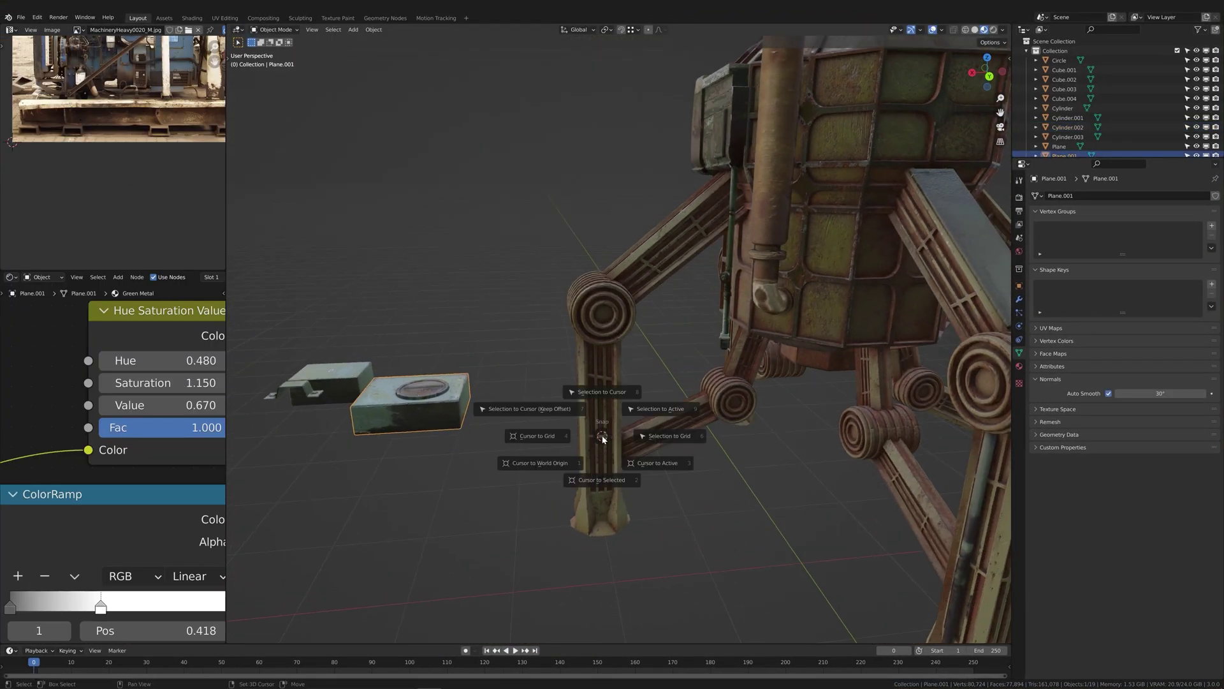
pyautogui.press('s')
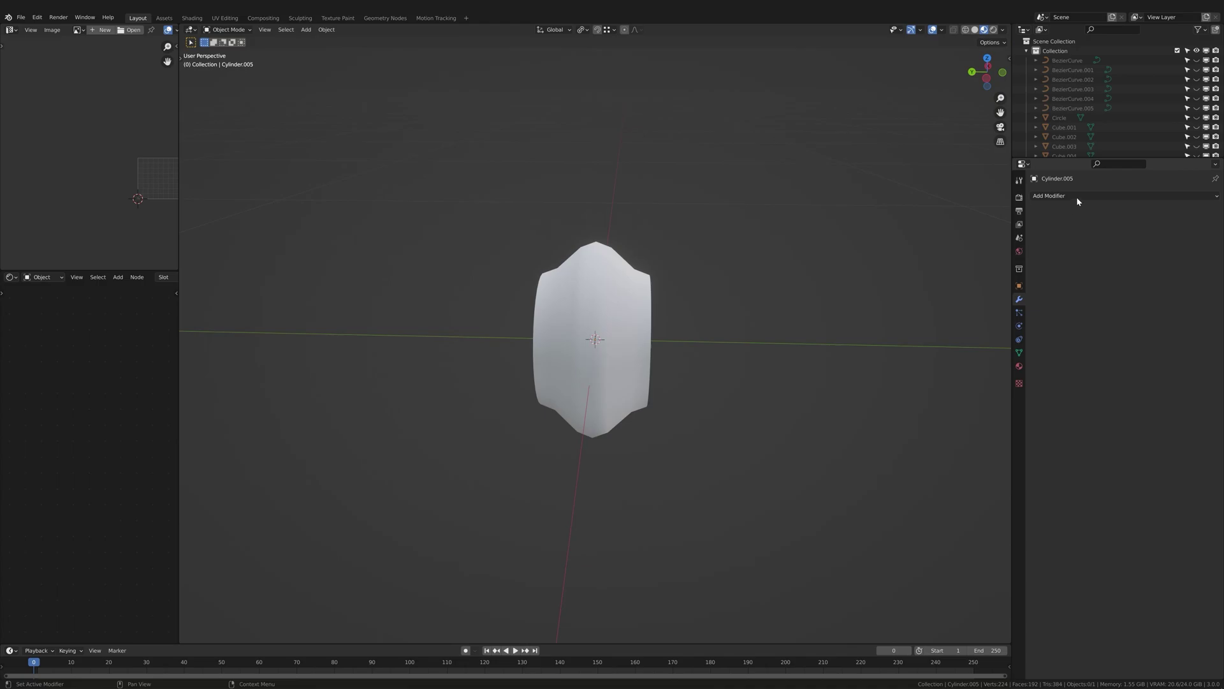
# Add Array and Curve modifiers so the wavy cylinder follows BezierCurve.003, then scale it down
pyautogui.click(1078, 198)
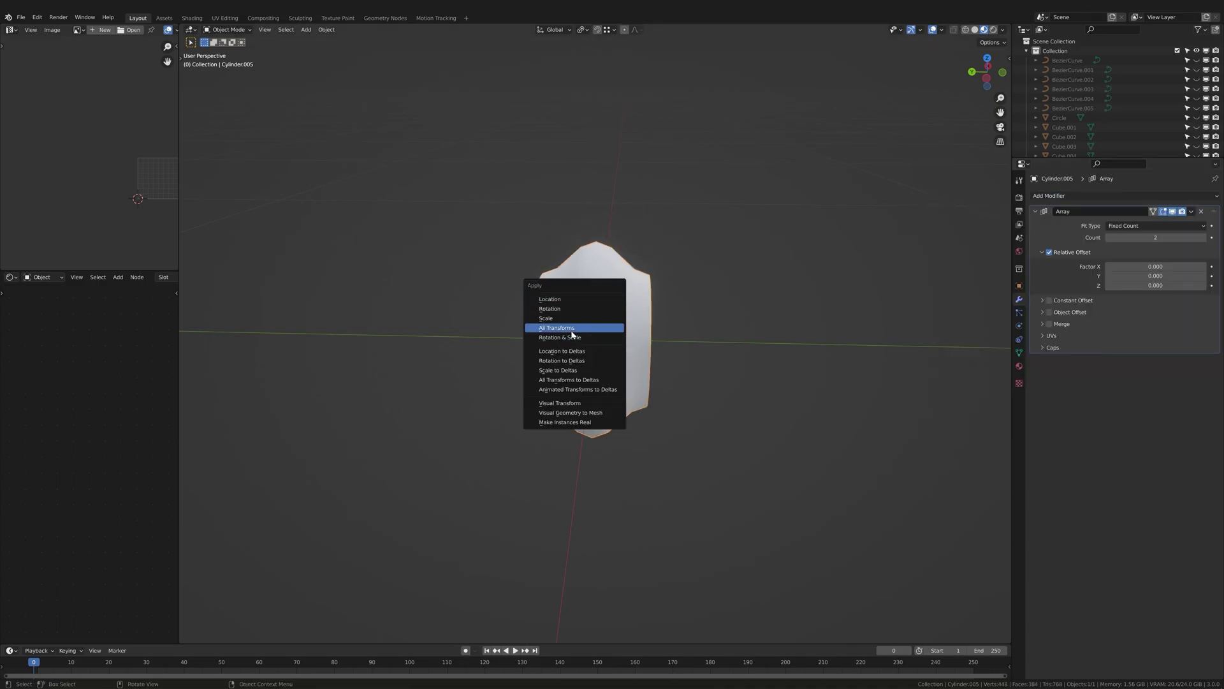
pyautogui.click(575, 330)
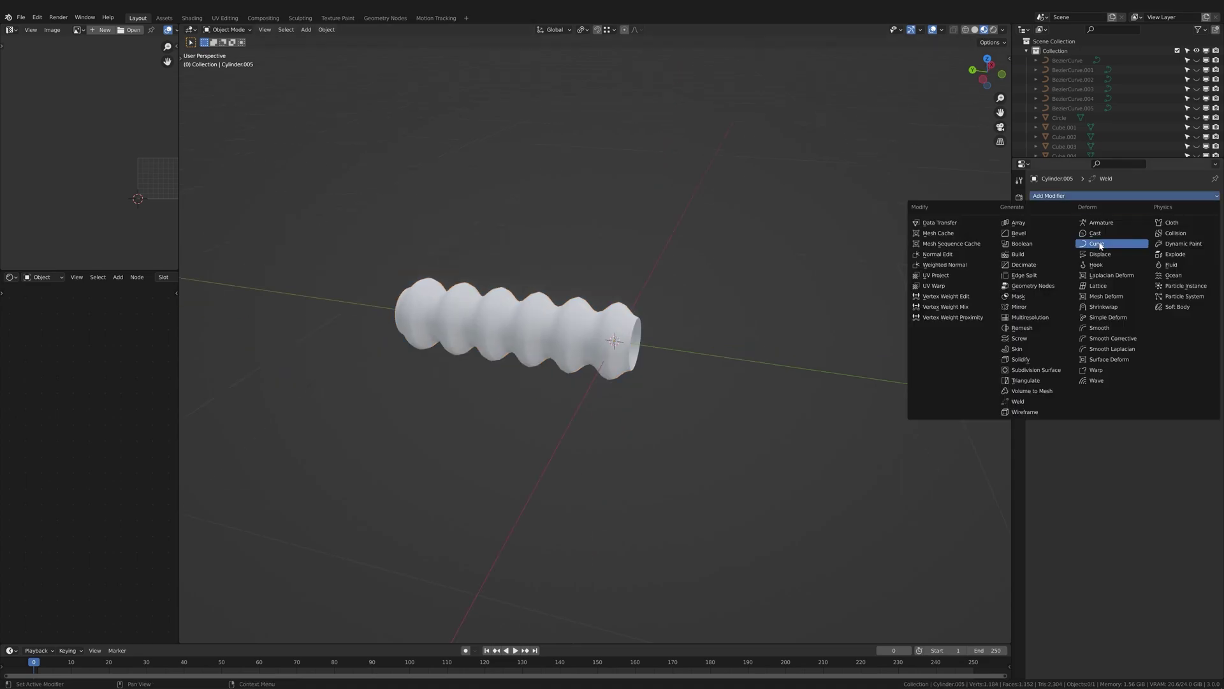
pyautogui.click(1097, 244)
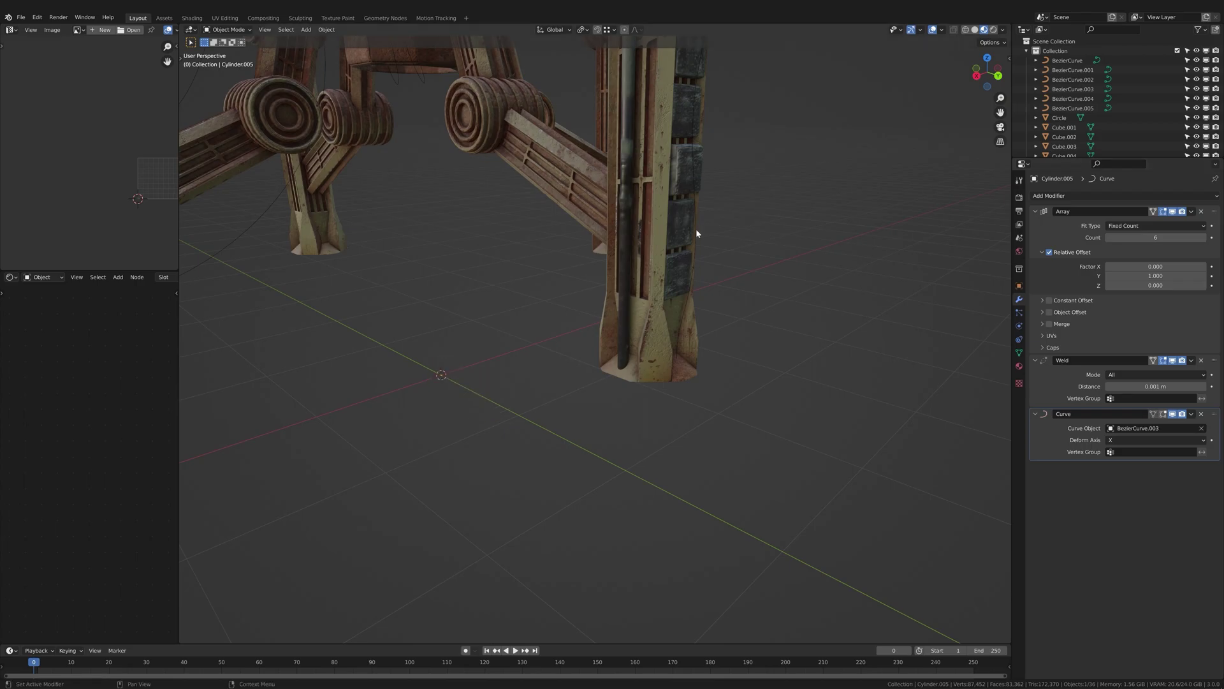
pyautogui.press('s')
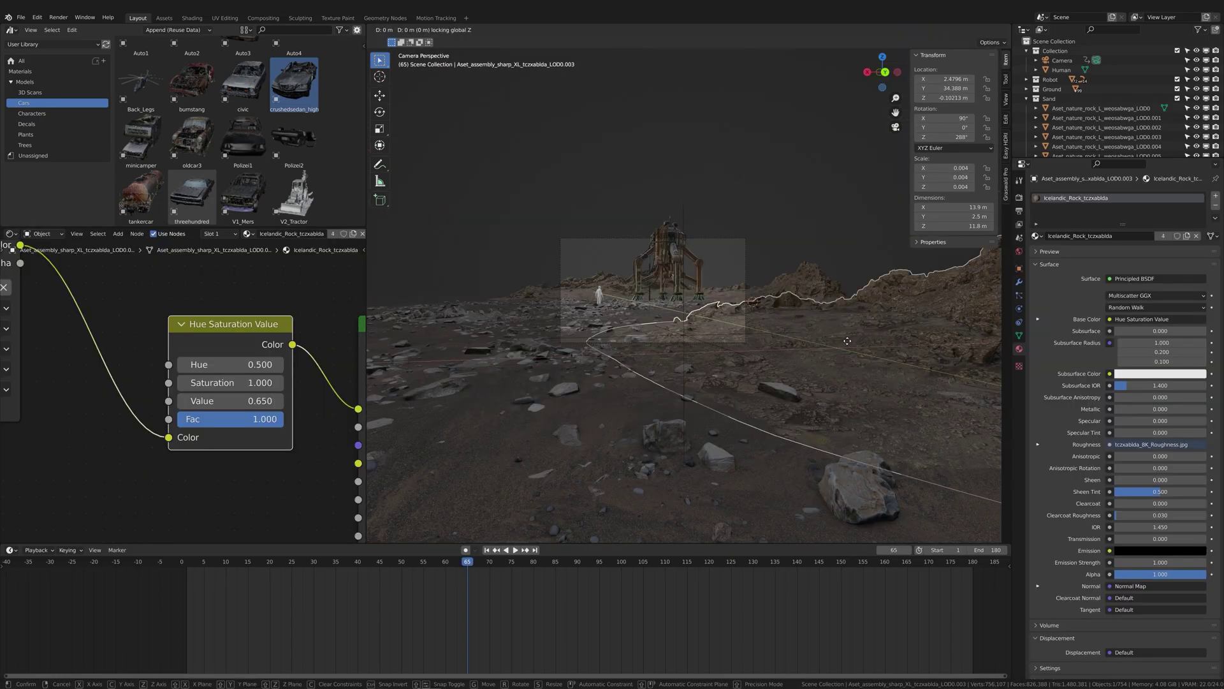
# Confirm a rock's new position and browse to the Fish Hoek Beach HDRI for the world
pyautogui.click(847, 340)
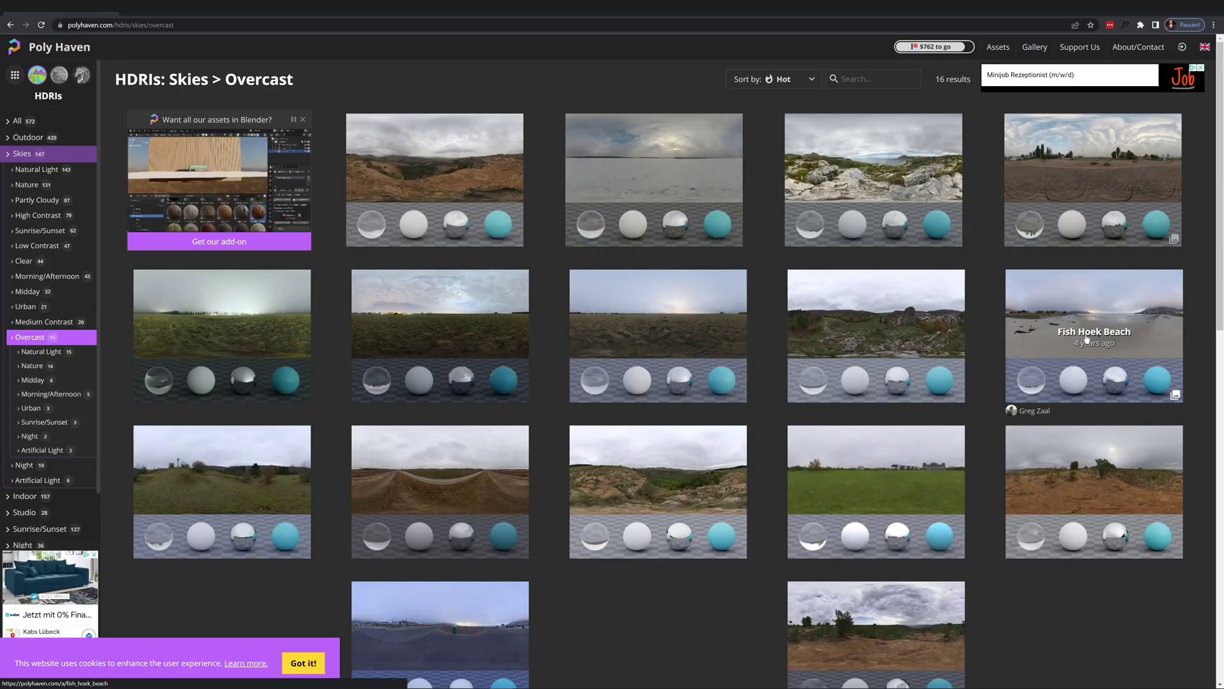
pyautogui.click(1087, 338)
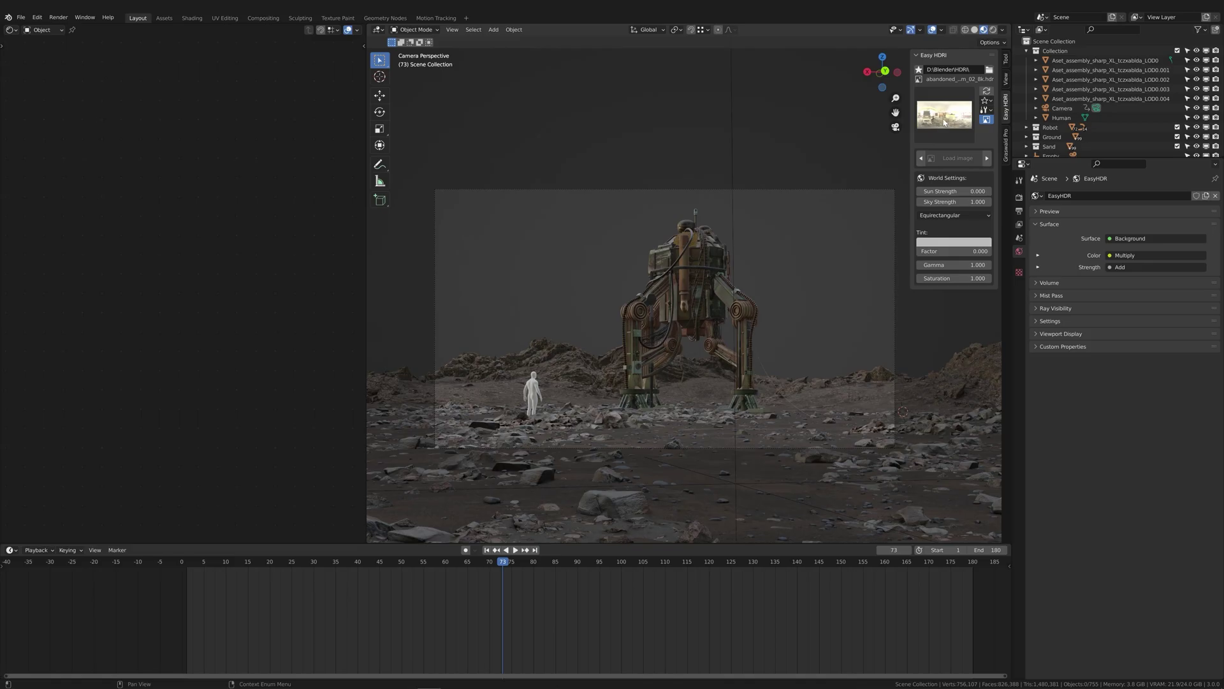
pyautogui.click(944, 113)
# Load the Fish Hoek Beach HDRI, display the Mist pass, and set mist start 5 m, depth 29 m
pyautogui.click(710, 227)
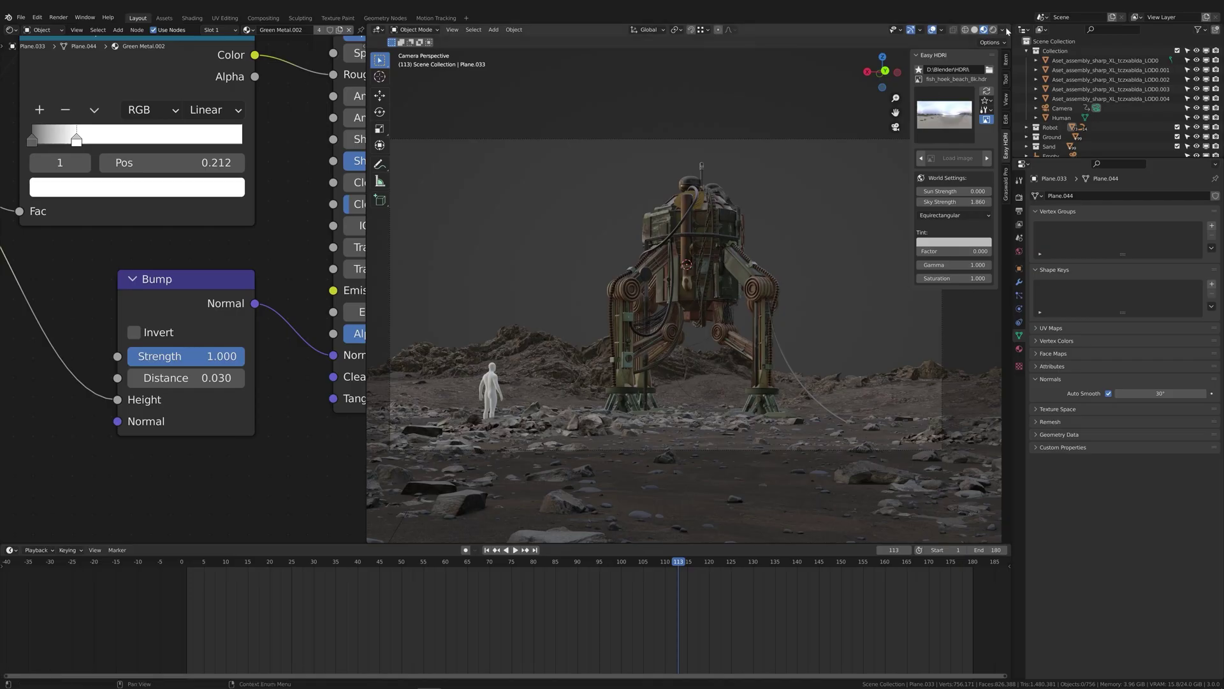
pyautogui.click(1003, 30)
pyautogui.click(1000, 192)
pyautogui.click(1022, 228)
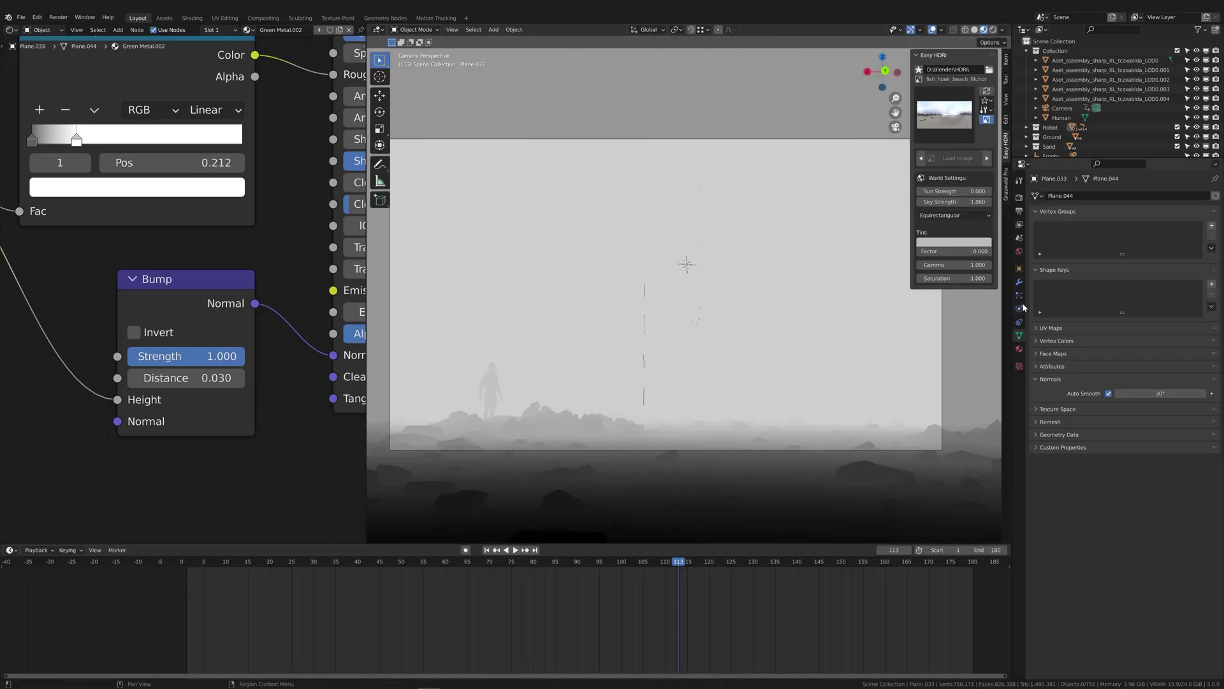
pyautogui.click(1019, 252)
pyautogui.click(1051, 295)
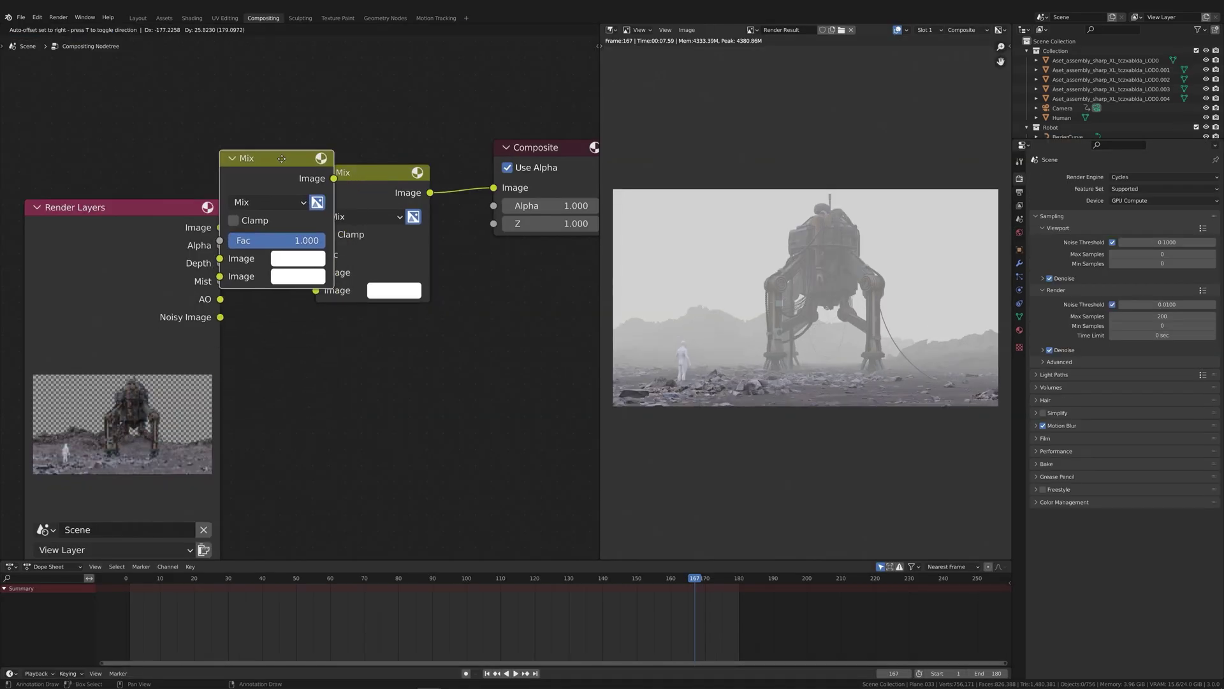
# Route the Mist pass through a ColorRamp into the second Mix node, middle stop at 0.261
pyautogui.moveTo(220, 227); pyautogui.dragTo(287, 230)
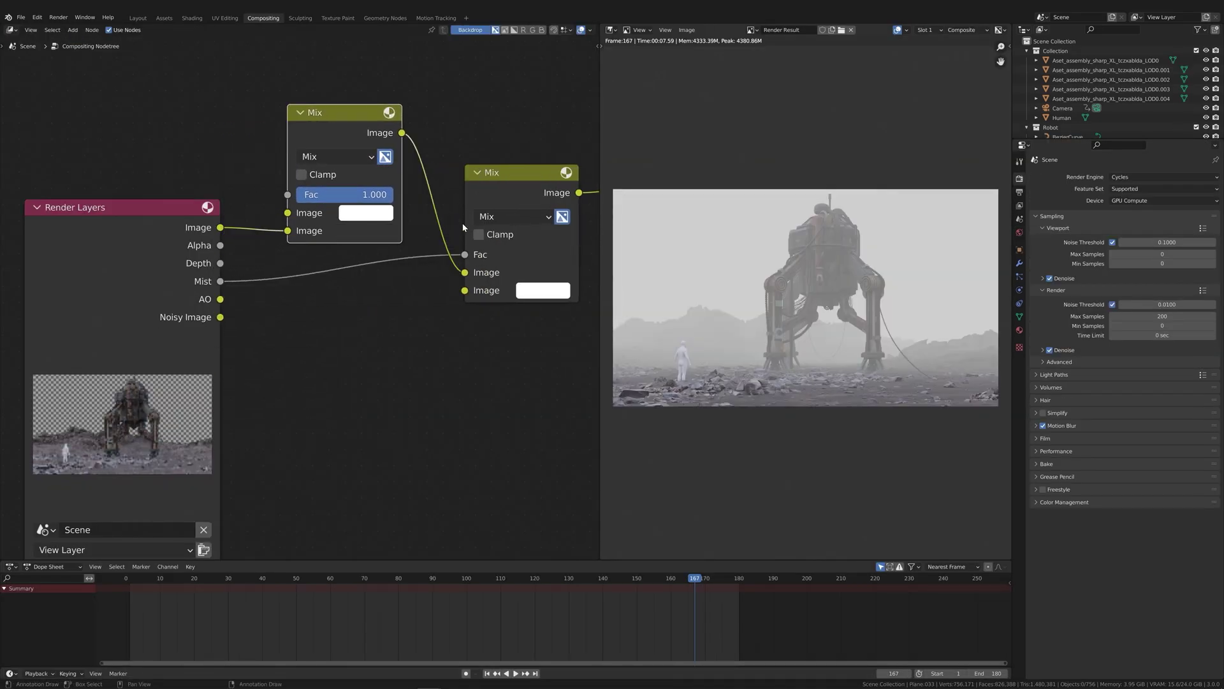
pyautogui.moveTo(434, 299); pyautogui.dragTo(376, 299, button='middle')
pyautogui.hotkey('shift', 'a')
pyautogui.write('colo')
pyautogui.press('Return')
pyautogui.click(342, 300)
pyautogui.scroll(2, 344, 357)
pyautogui.click(246, 339)
pyautogui.moveTo(339, 381)
pyautogui.mouseDown()
pyautogui.moveTo(300, 382)
pyautogui.moveTo(317, 378)
pyautogui.mouseUp()
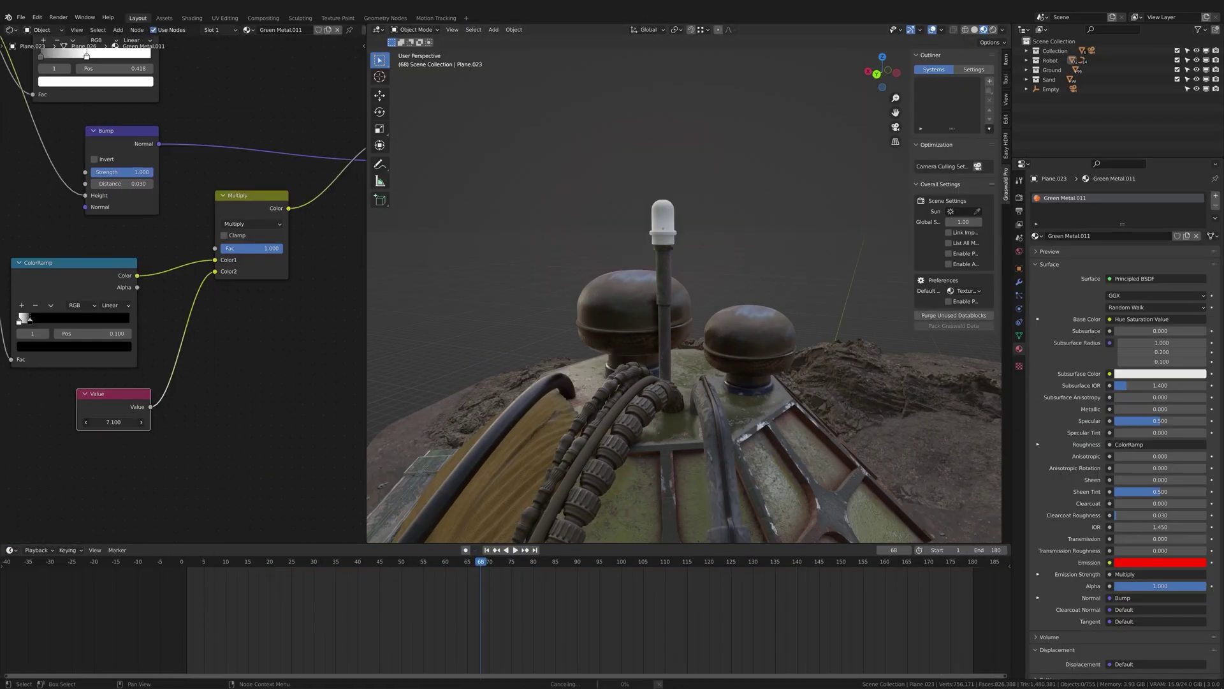
# Add a Noise modifier to the emission curve in the Graph Editor to make the light flicker
pyautogui.hotkey('shift', 'F6')
pyautogui.press('Home')
pyautogui.press('n')
pyautogui.click(298, 44)
pyautogui.click(294, 101)
pyautogui.scroll(-10, 217, 243)
pyautogui.press('space')
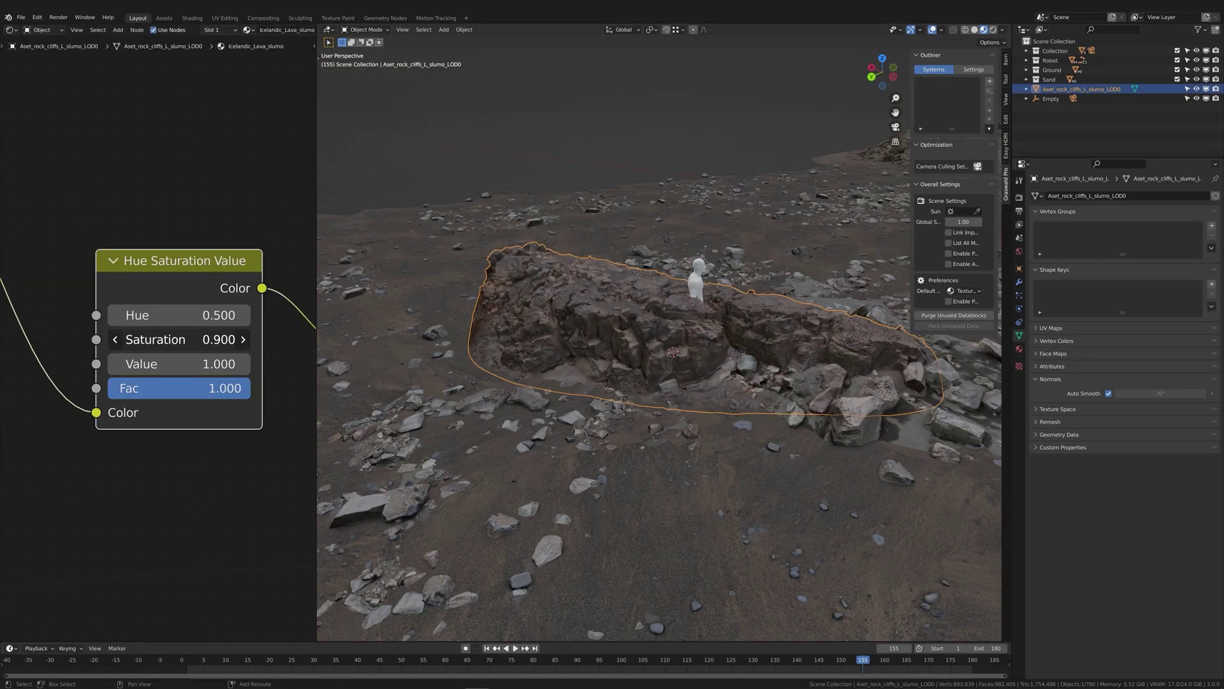
# Set rock saturation around 1.000 and value 1.330, then add a Graswald vegetation system to the ground
pyautogui.click(243, 340)
pyautogui.moveTo(179, 363); pyautogui.dragTo(204, 364)
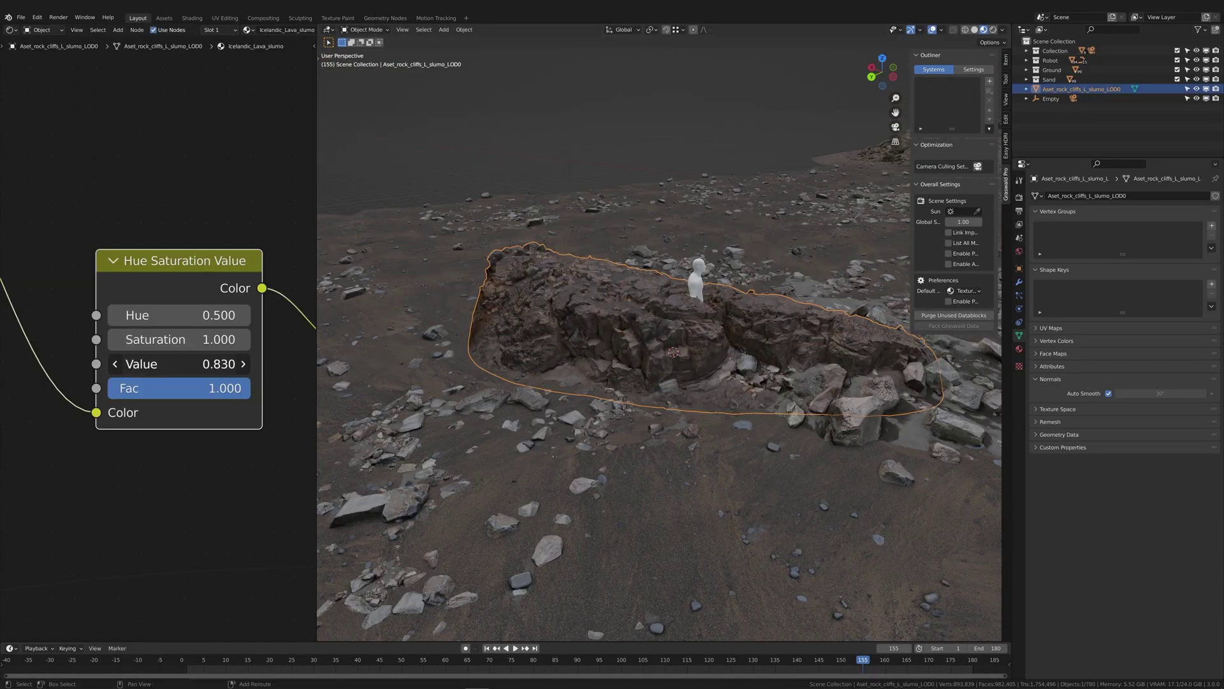
pyautogui.moveTo(178, 340); pyautogui.dragTo(175, 340)
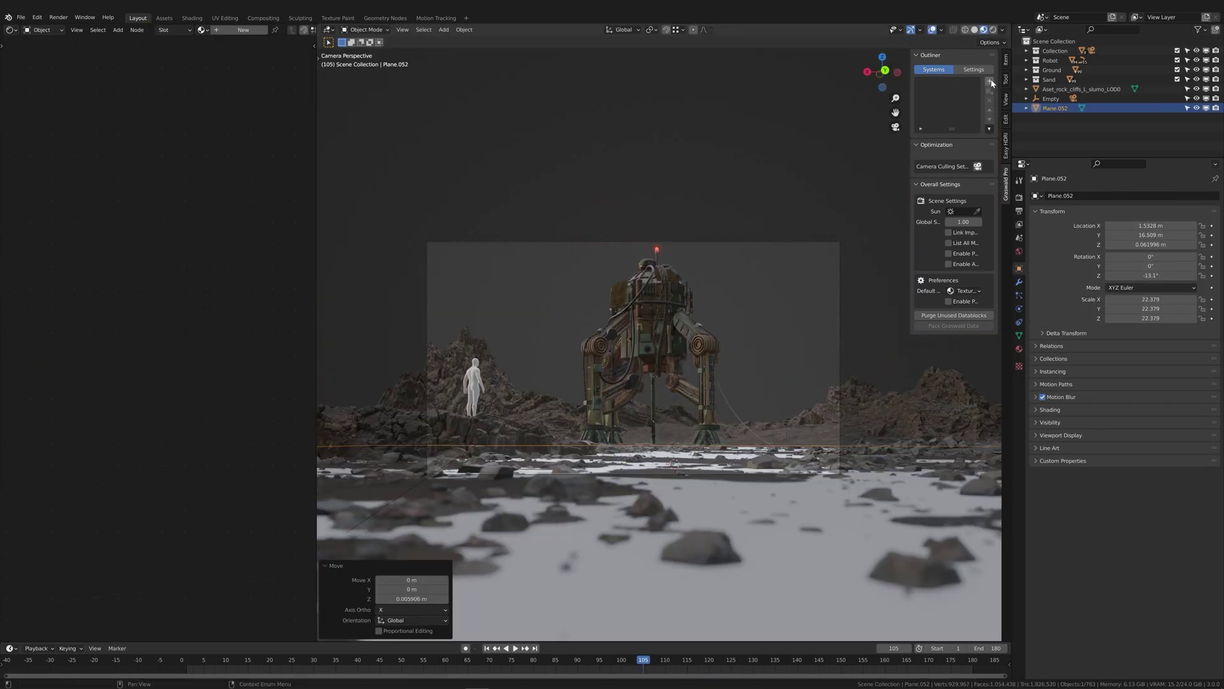
pyautogui.click(990, 82)
pyautogui.click(933, 227)
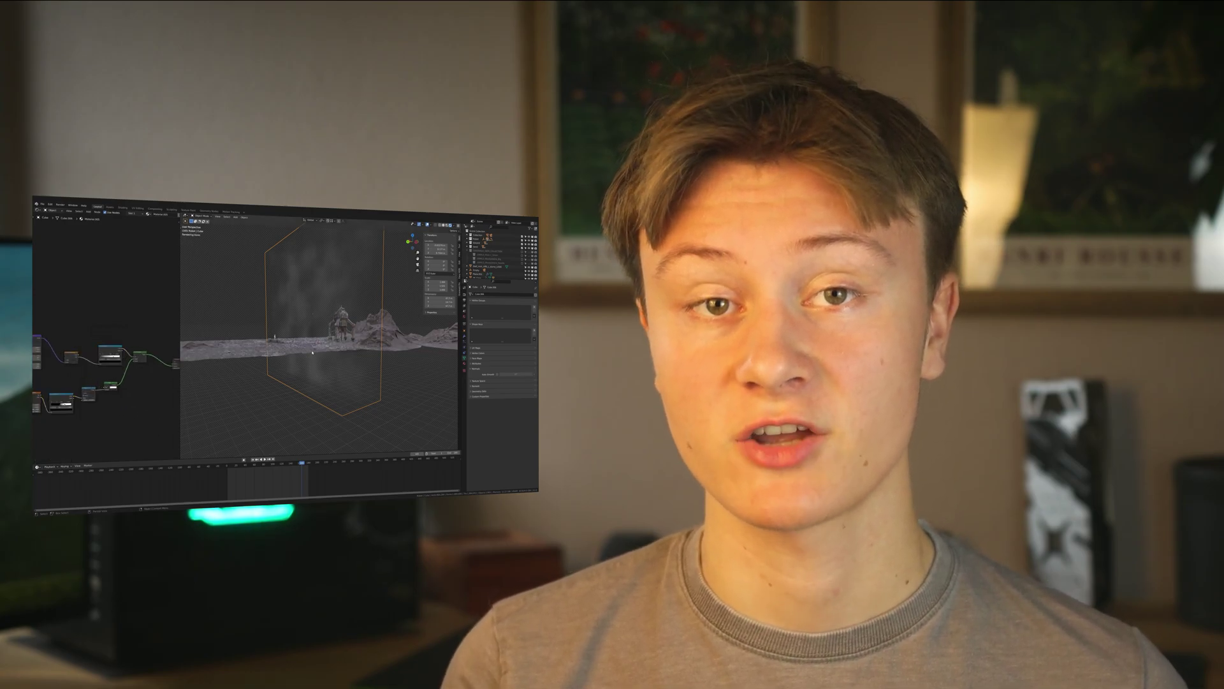
pyautogui.scroll(-5, 306, 352)
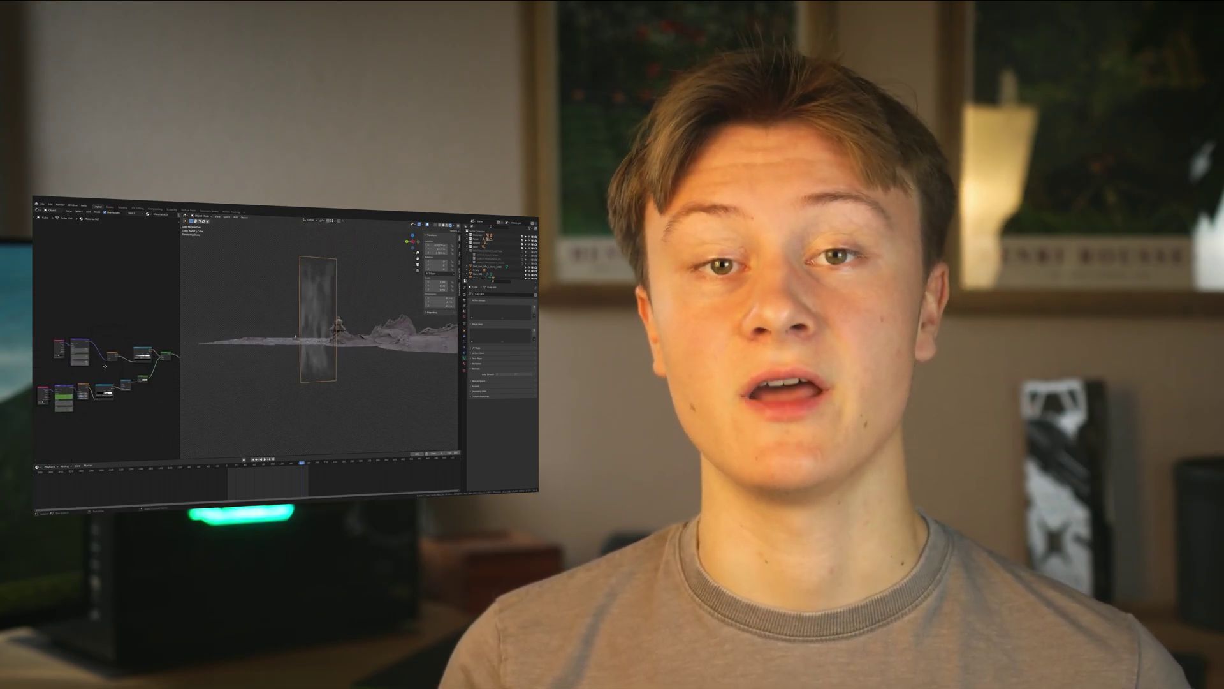
pyautogui.scroll(2, 78, 363)
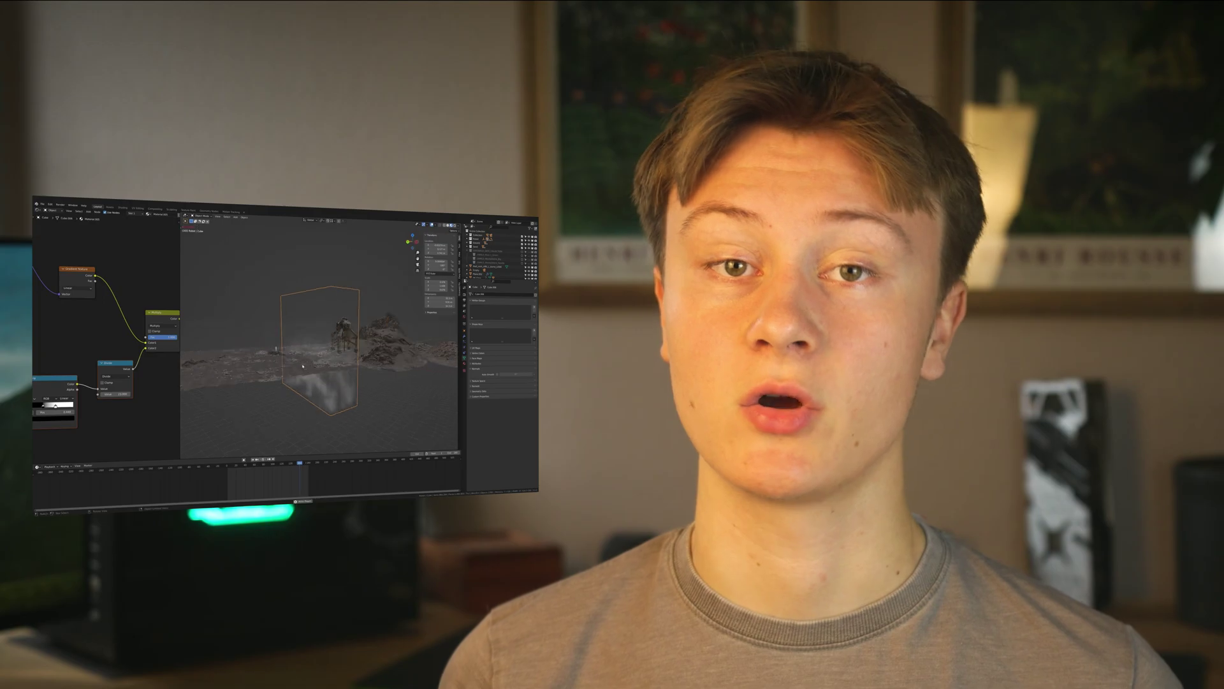